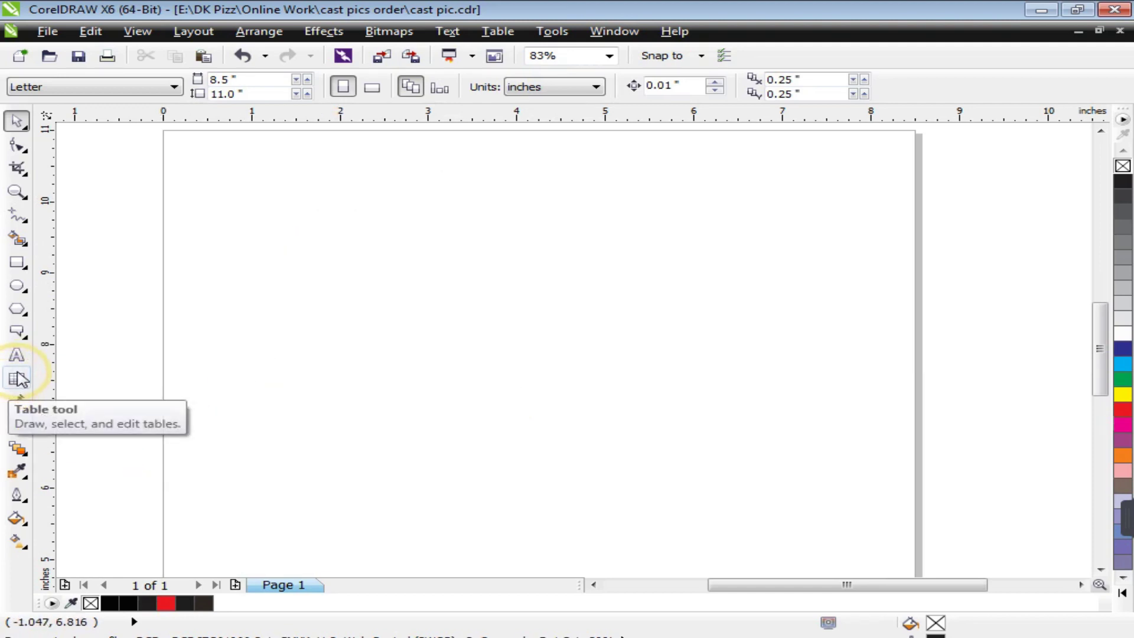
Draw a table with 4 rows and 10 columns, about 4.5 by 4.6 inches, on the page
left_click(15, 379)
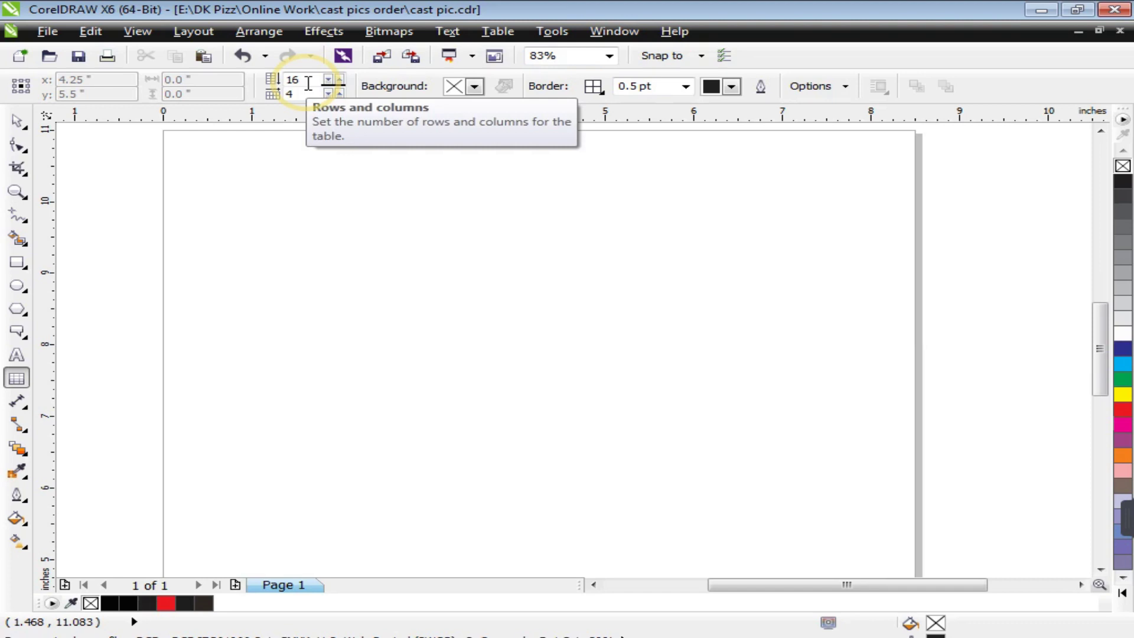
left_click_drag(307, 78, 278, 78)
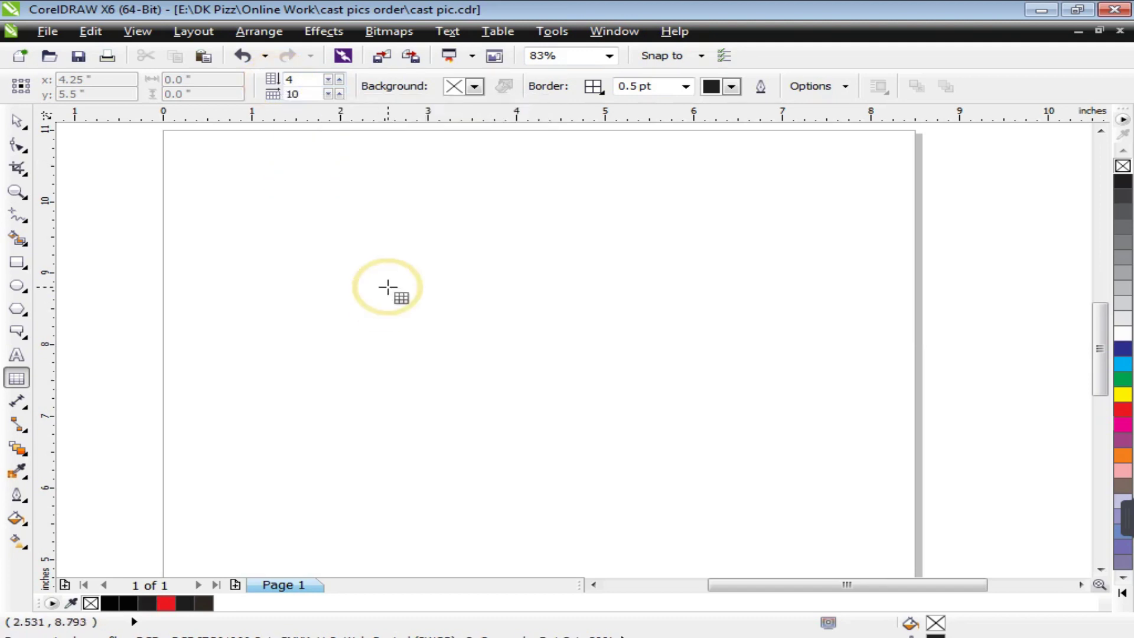
left_click_drag(284, 198, 682, 526)
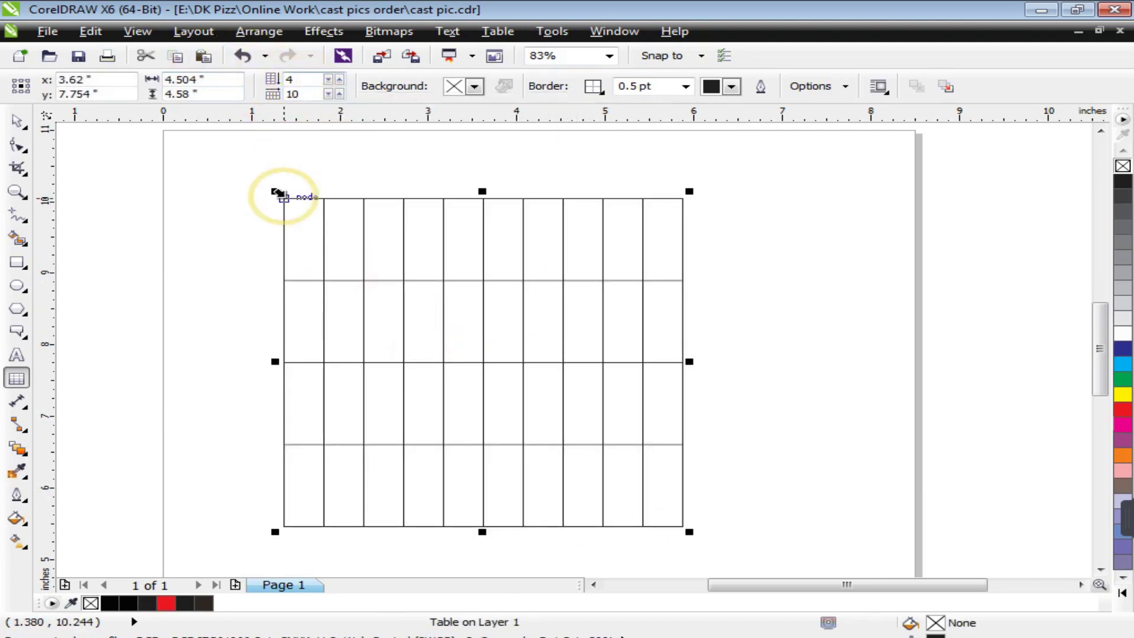
Set the table to 10 rows and 6 columns
left_click(292, 80)
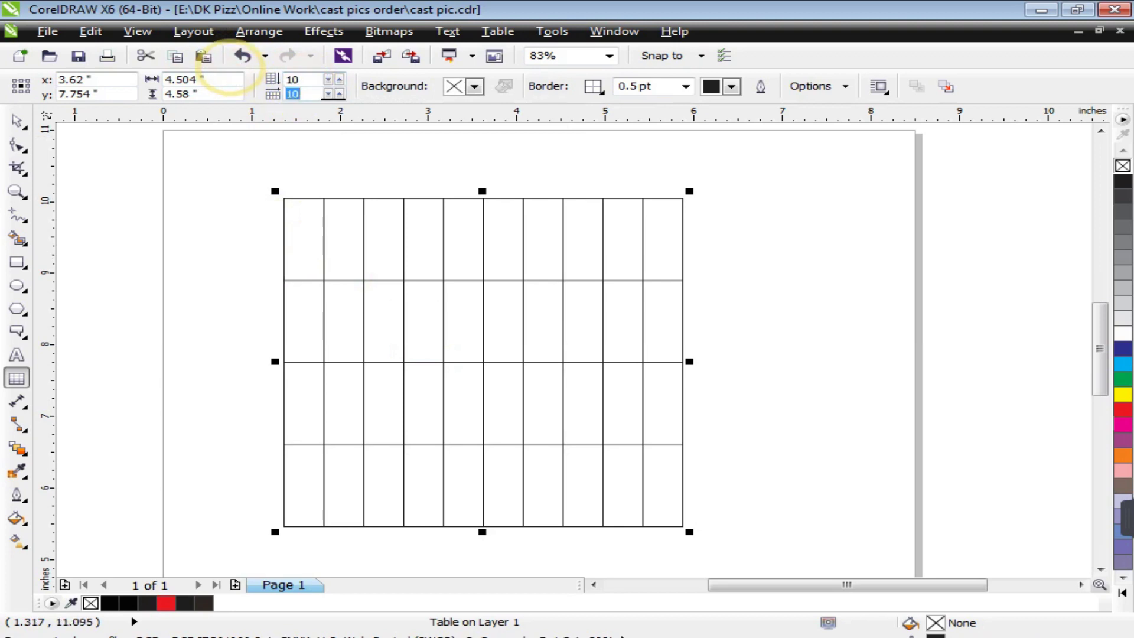
key("Return")
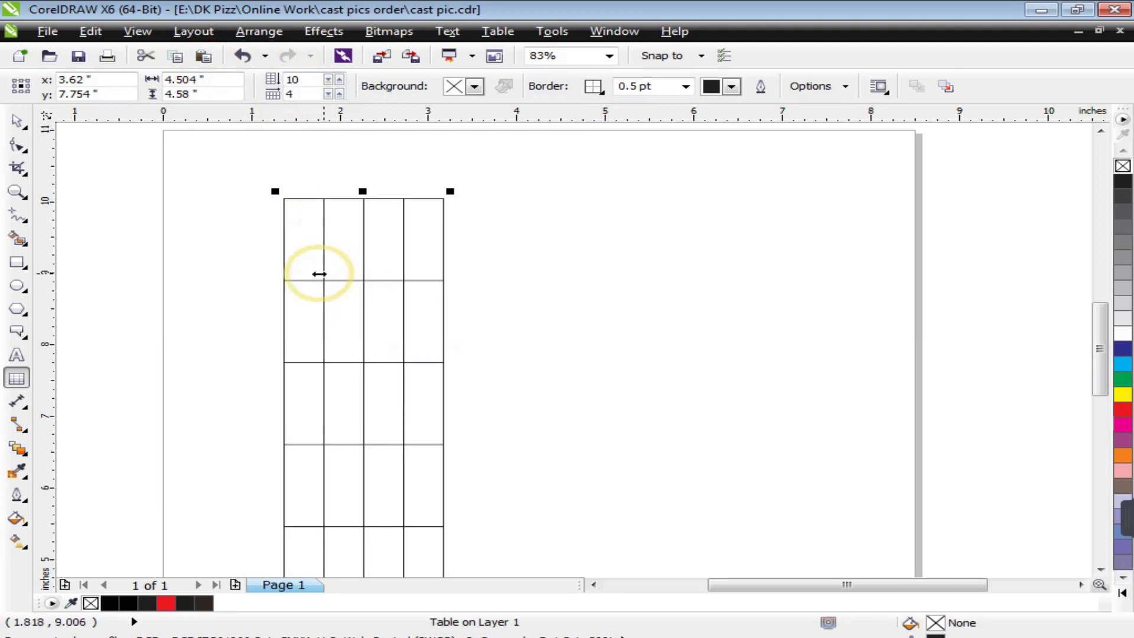
scroll(386, 231, "down", 2)
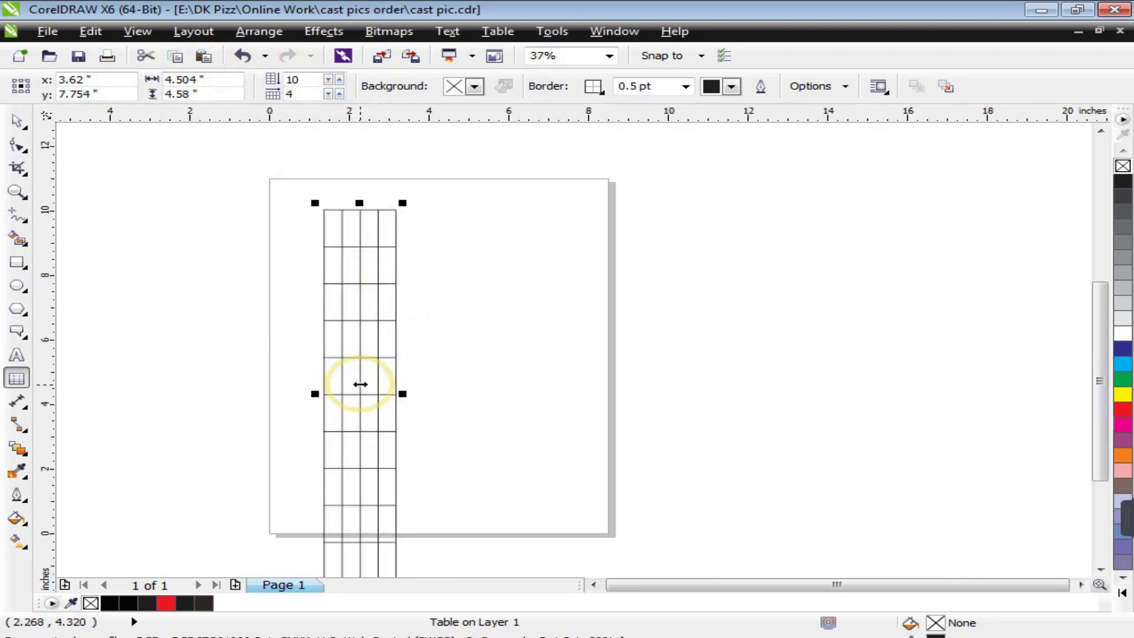
scroll(366, 378, "down", 2)
key("space")
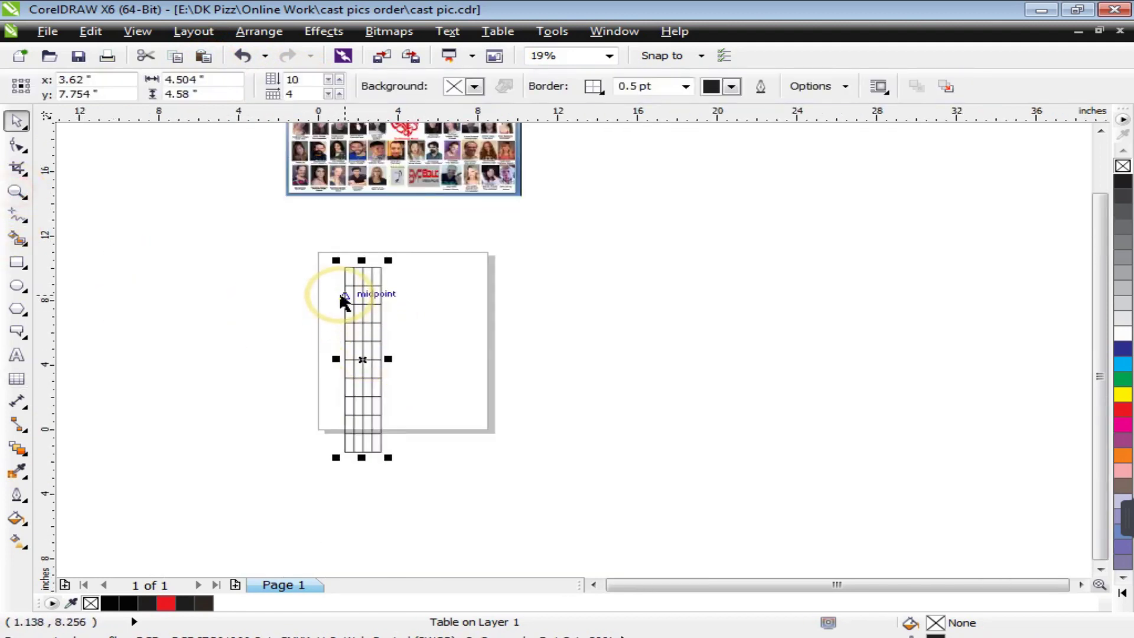
key("z")
left_click_drag(296, 245, 399, 363)
key("space")
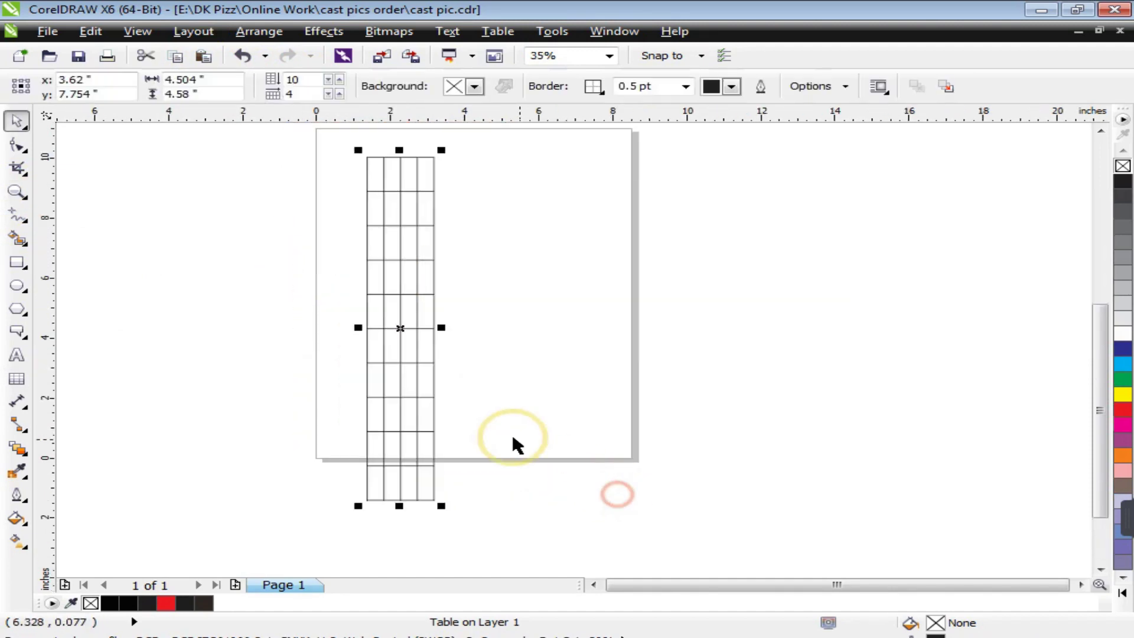
left_click(278, 94)
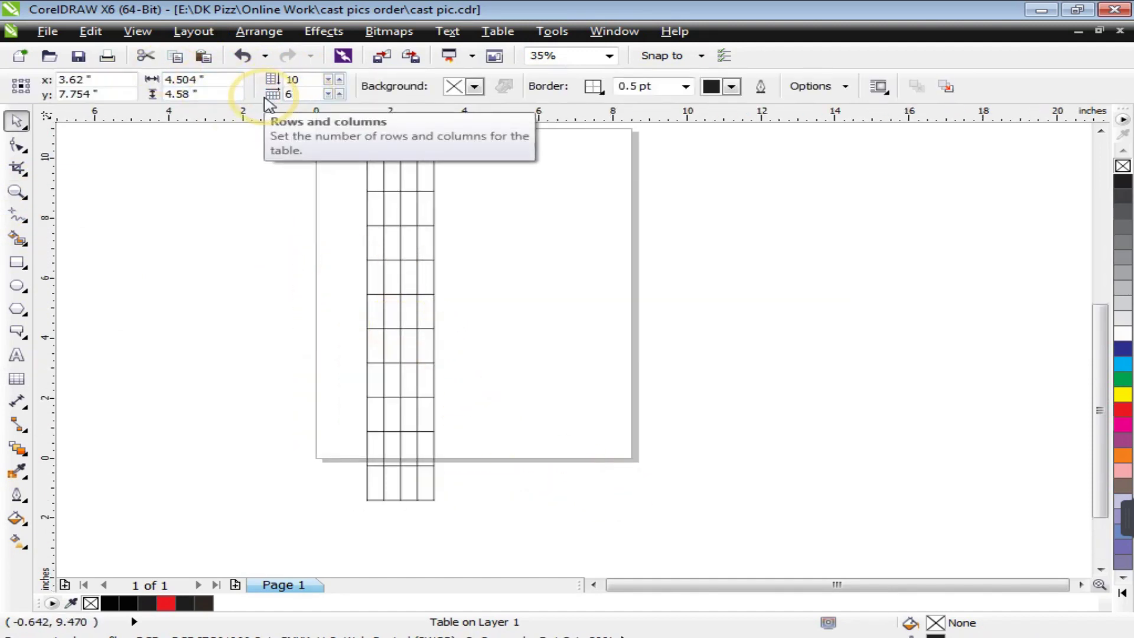
key("Return")
Shrink the table's height to about 5.4 inches and move it closer to the middle of the page
left_click_drag(414, 501, 417, 318)
left_click(17, 192)
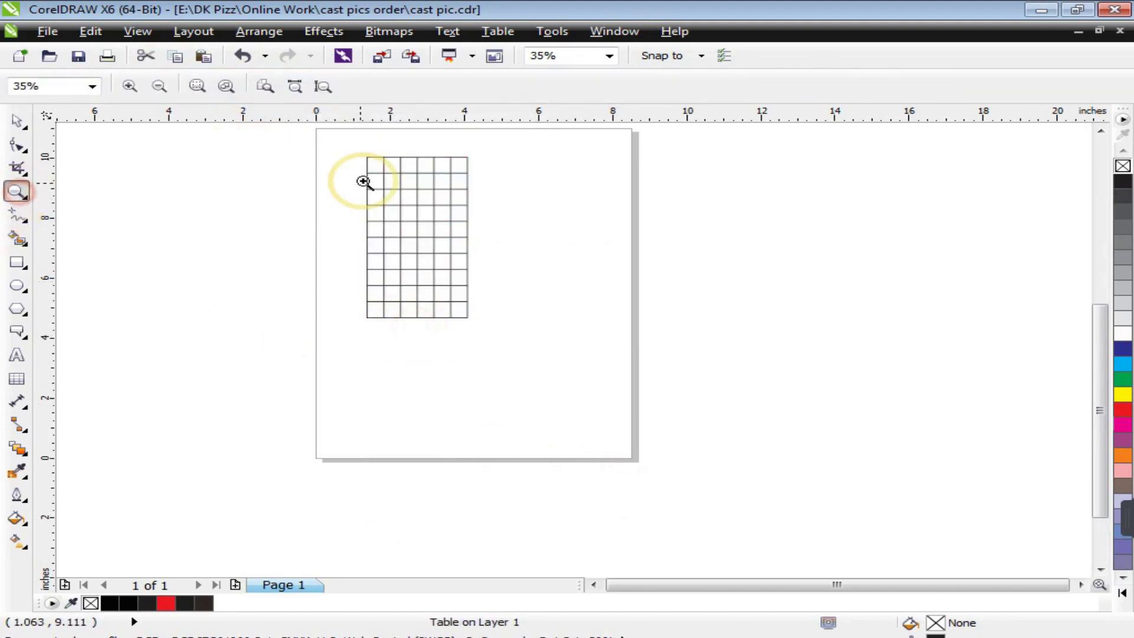
left_click_drag(319, 147, 563, 365)
key("space")
left_click_drag(499, 278, 534, 301)
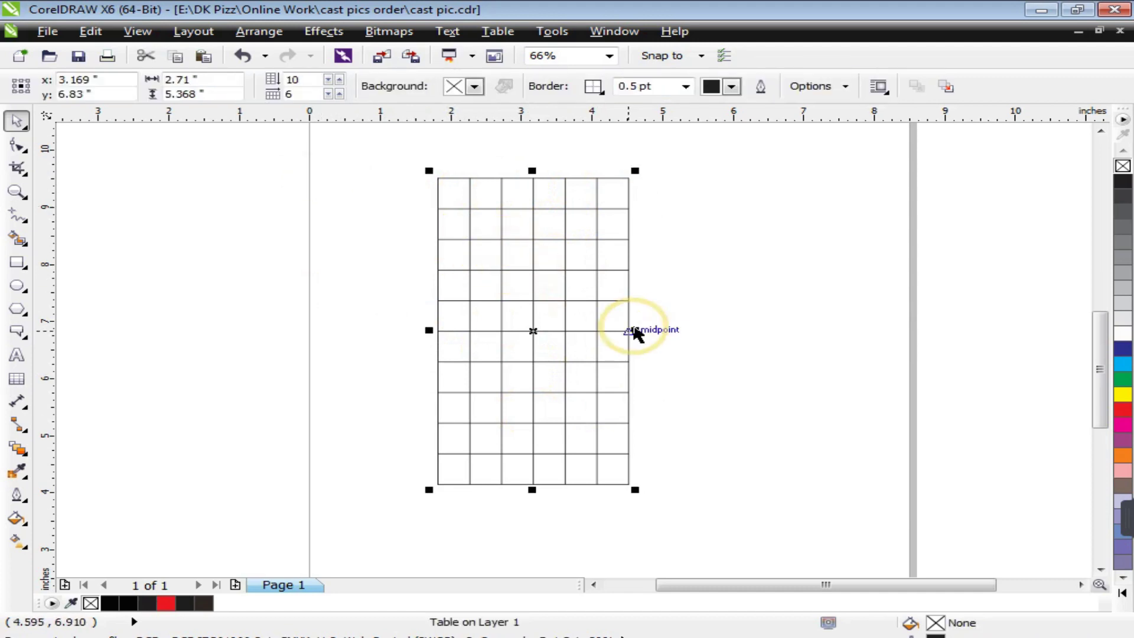
mouse_move(529, 311)
left_mouse_down()
mouse_move(499, 309)
mouse_move(519, 315)
left_mouse_up()
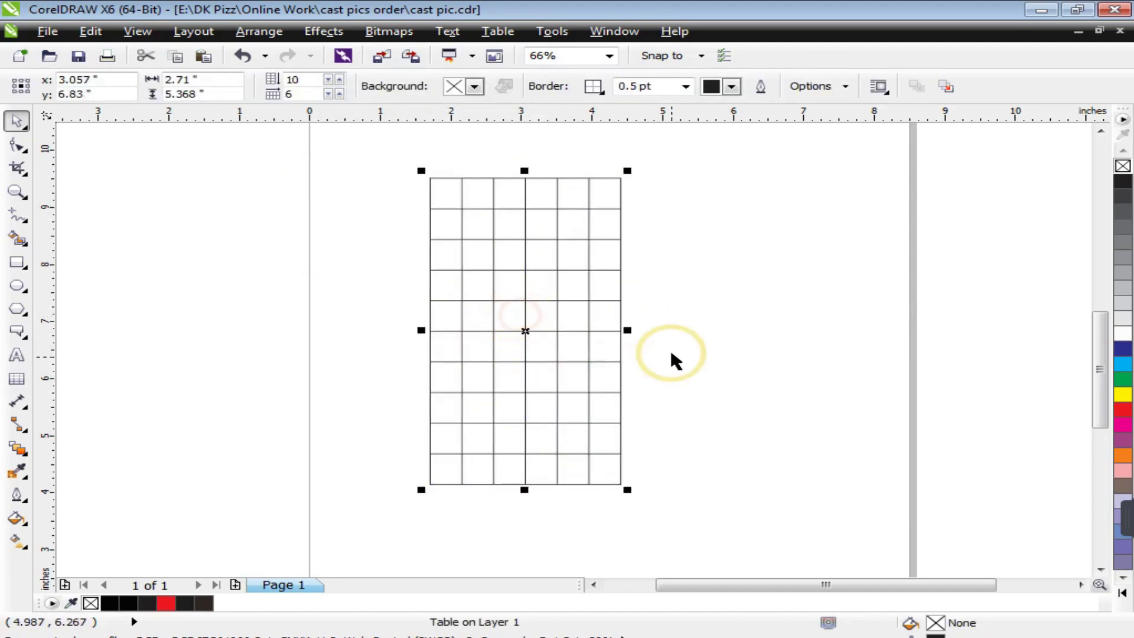
Reposition the table and enlarge it to about 5 inches wide and 5.9 inches high
left_click(657, 324)
left_click(480, 315)
left_click_drag(530, 309, 463, 309)
left_click_drag(559, 324, 719, 344)
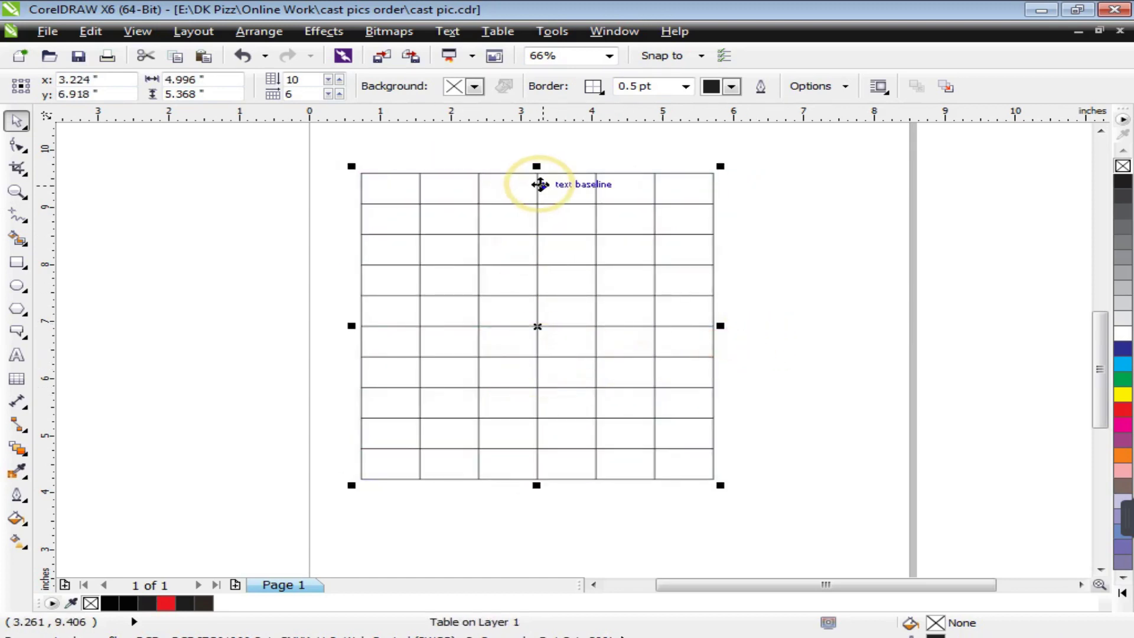
left_click_drag(536, 166, 538, 155)
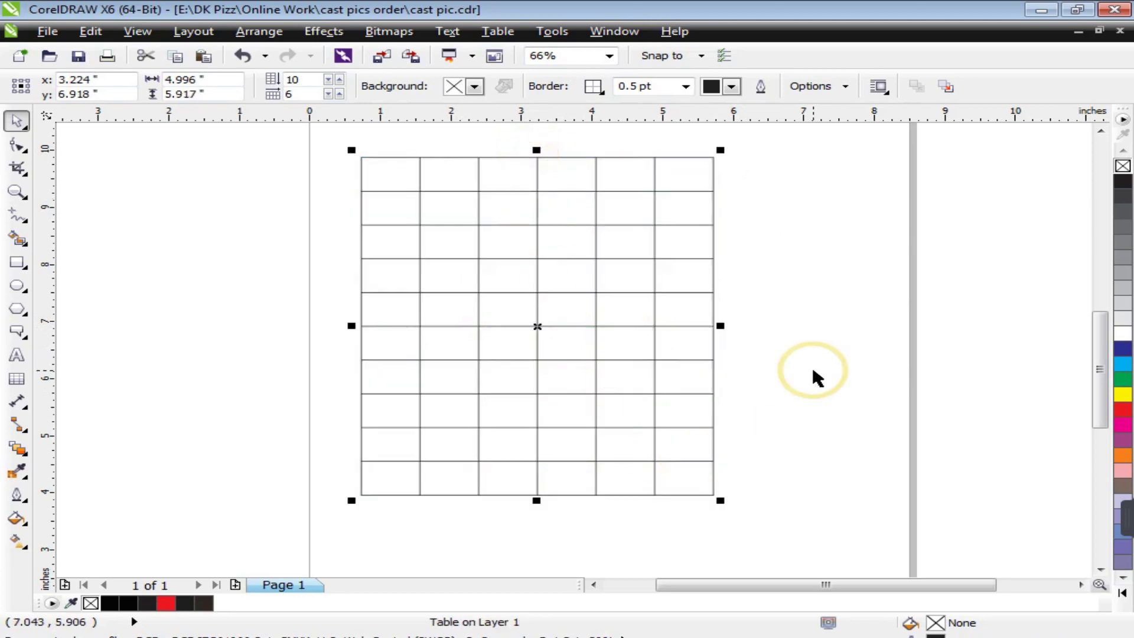
left_click(813, 339)
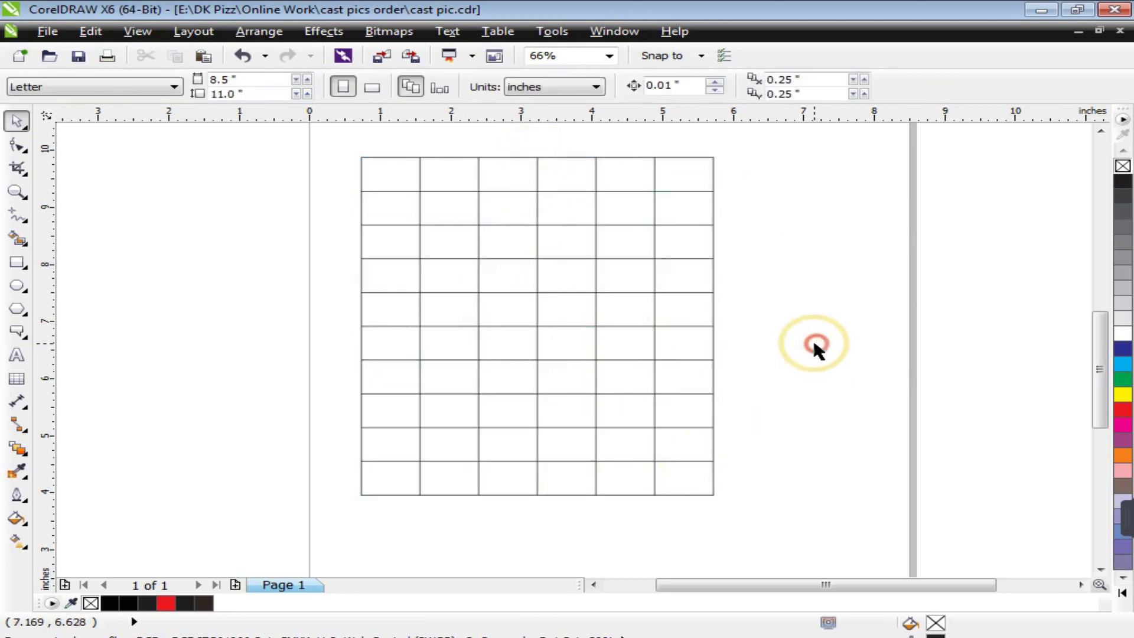
Break the table apart and ungroup it into separate lines
left_click(655, 208)
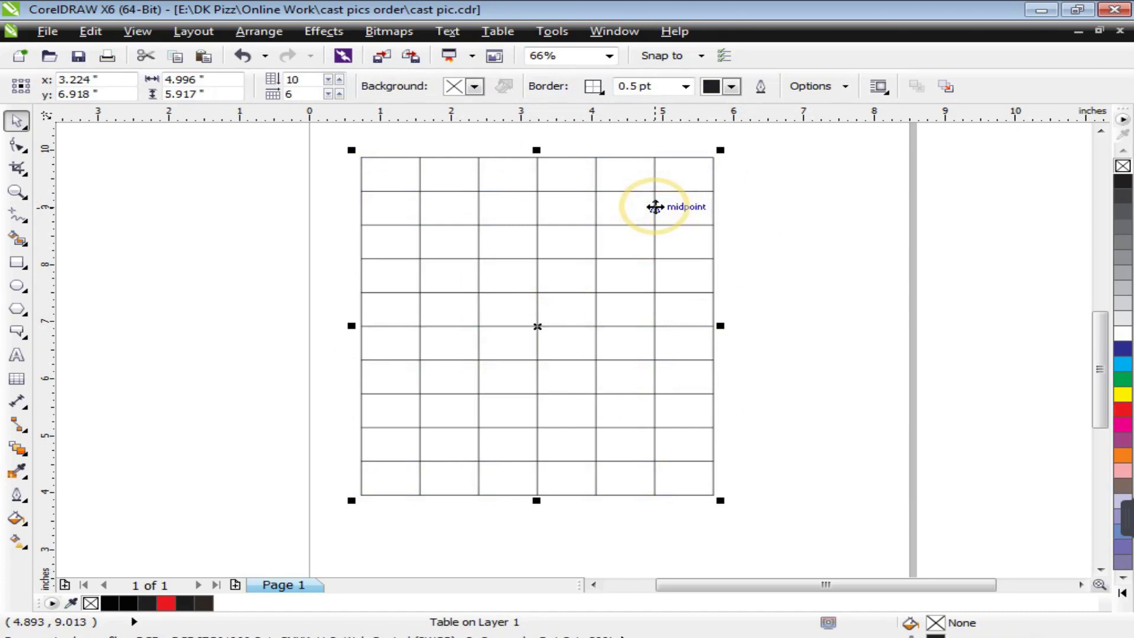
key("ctrl+q")
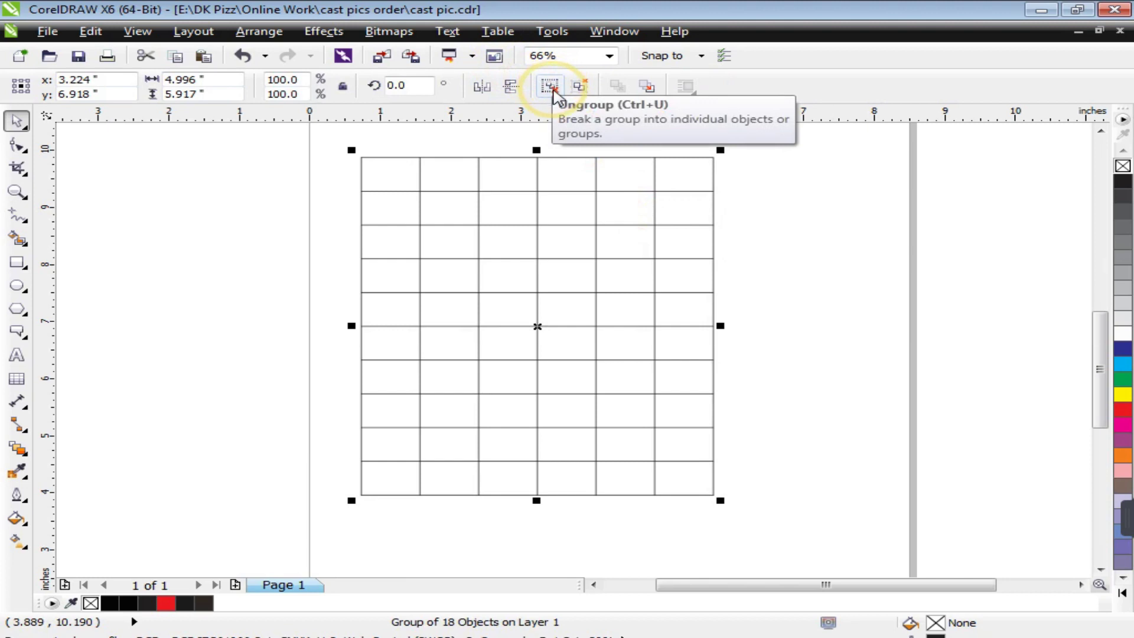
left_click(549, 89)
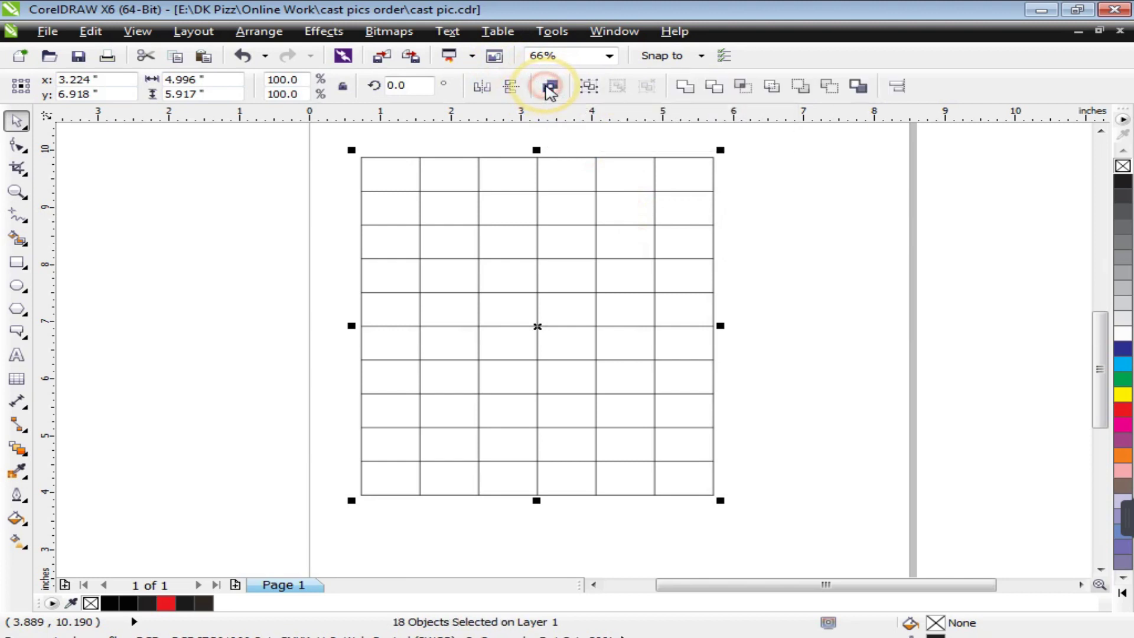
left_click(802, 287)
Select the whole grid and its individual border lines to check that they are separate objects
left_click_drag(719, 159, 334, 520)
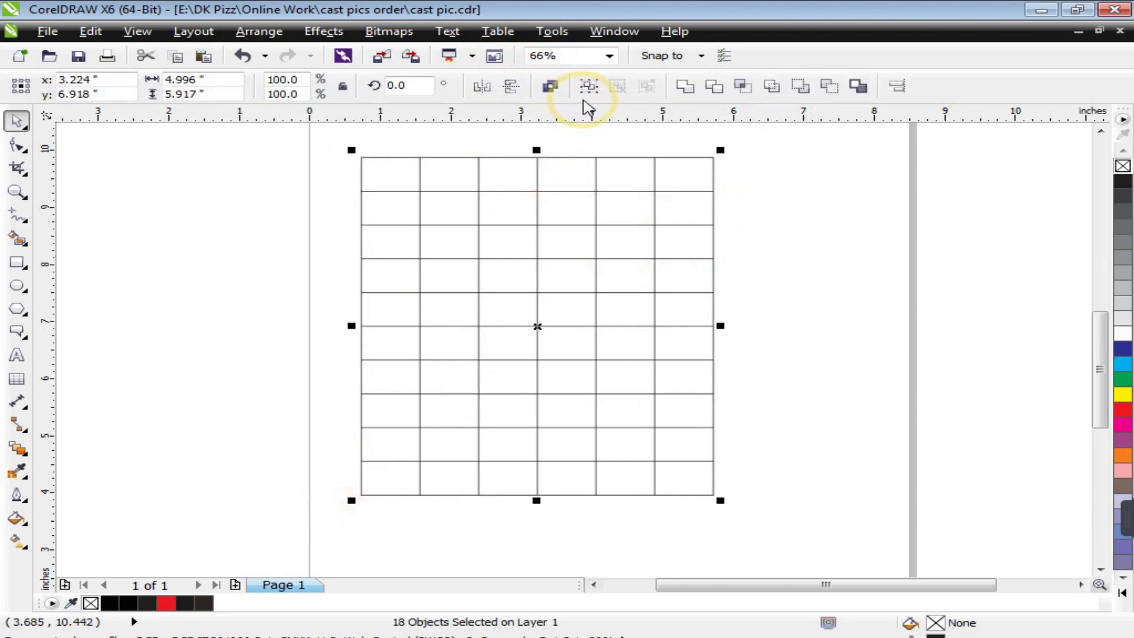
left_click(559, 137)
left_click(563, 157)
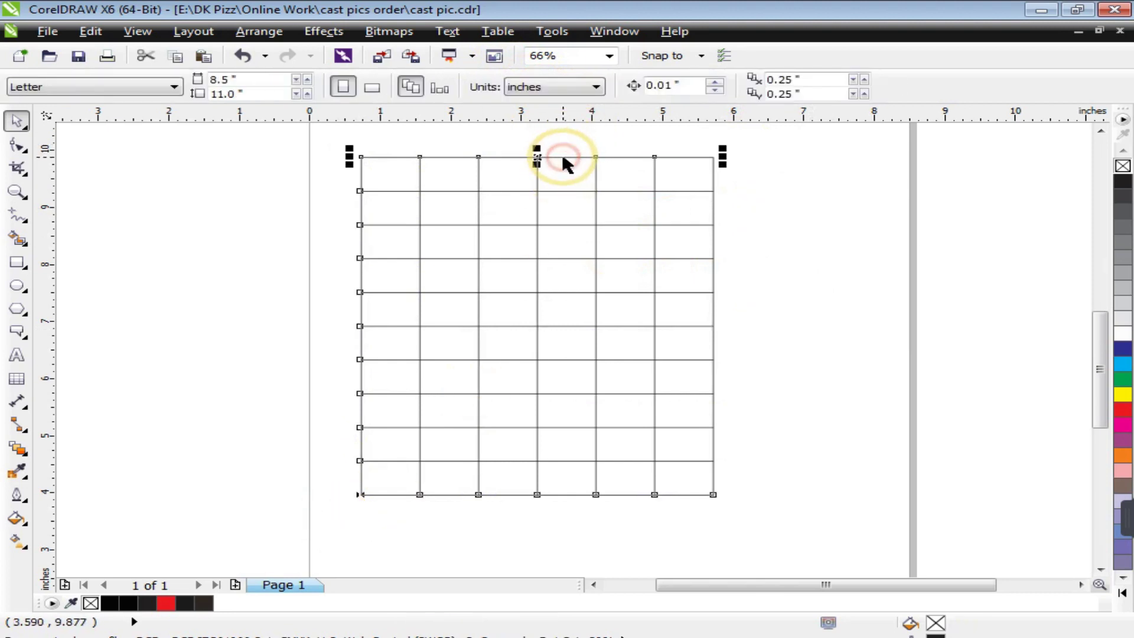
left_click(795, 265)
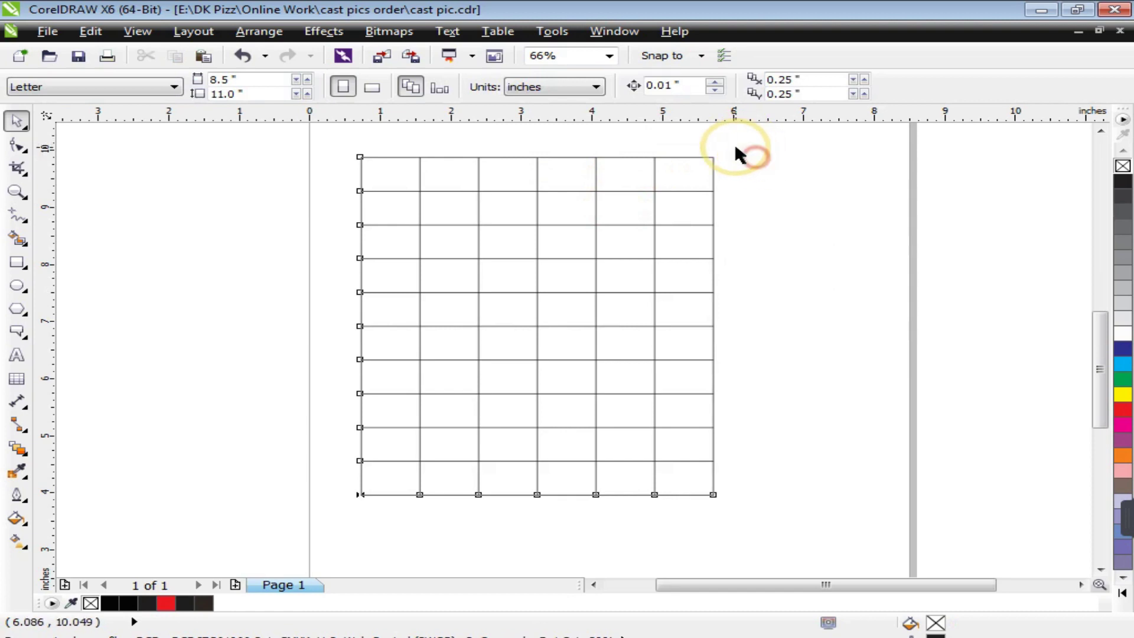
left_click(712, 181)
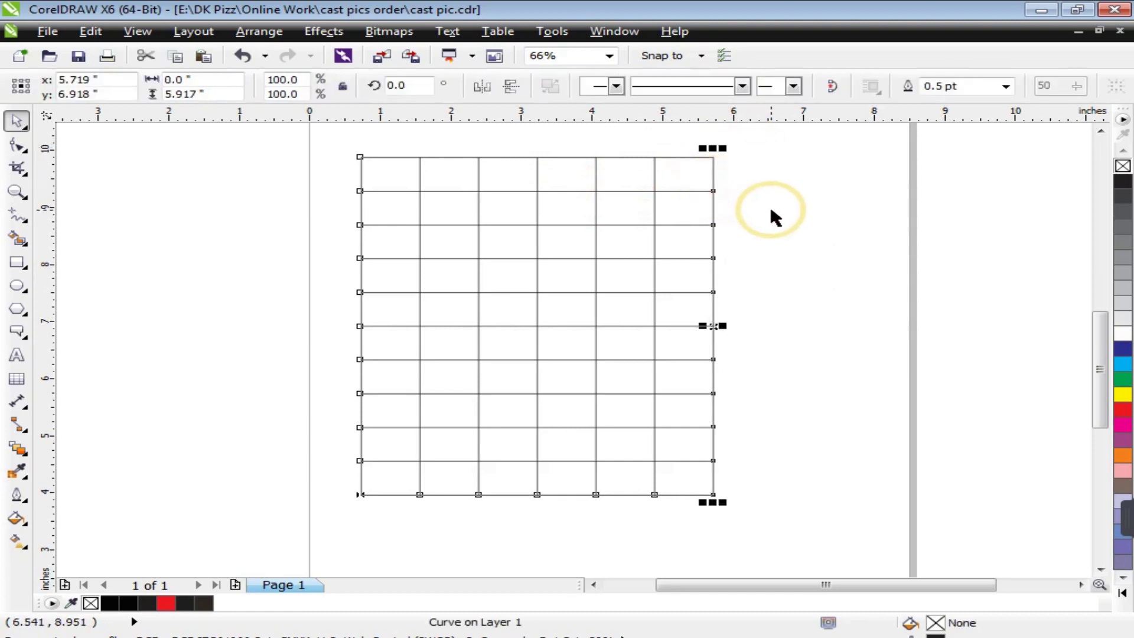
left_click(710, 244)
Nudge the vertical line between the last two columns right to about 5.2 inches, narrowing the last column
left_click(654, 240)
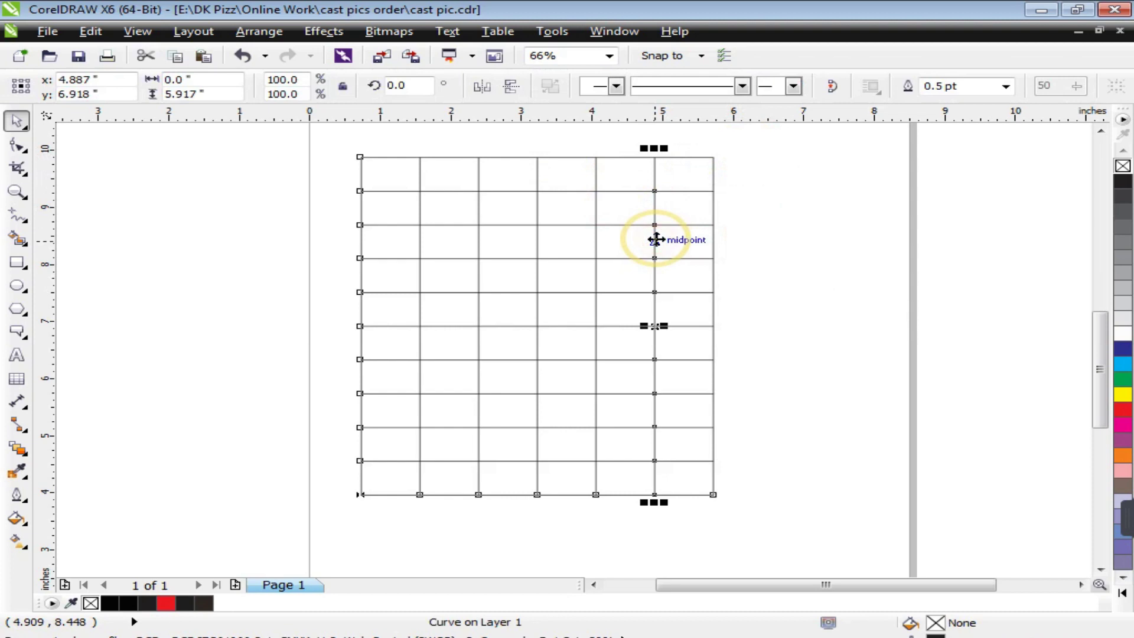
key("Right")
key("Right")
key("Right")
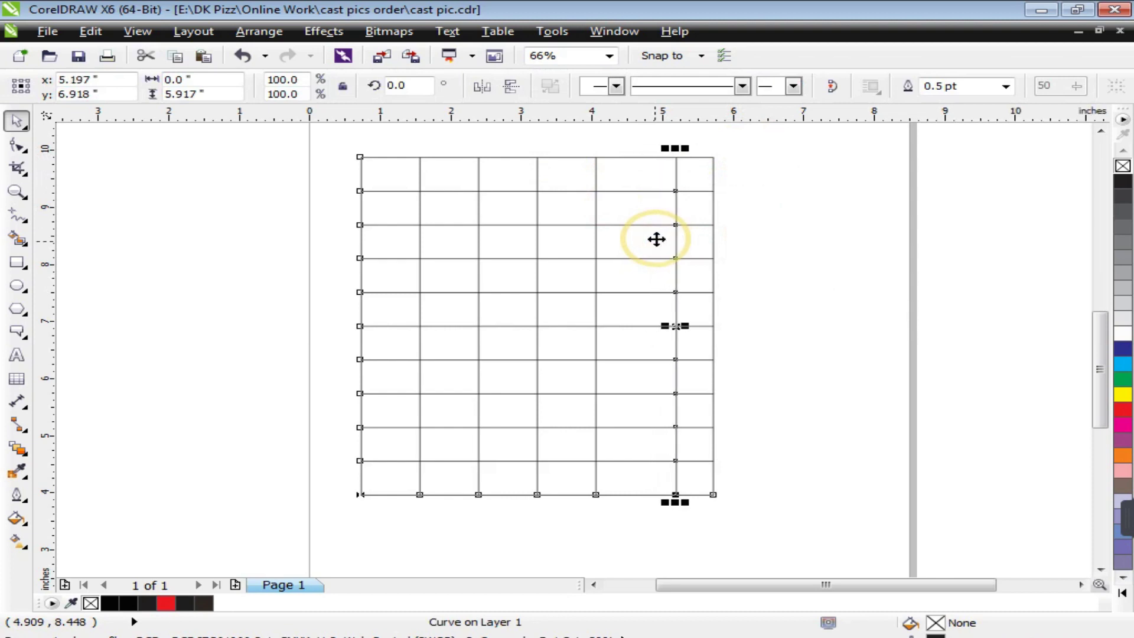
Compress the other four inner vertical lines to a span of about 2.08 inches and nudge them left to narrow the first columns
left_click_drag(604, 136, 385, 527)
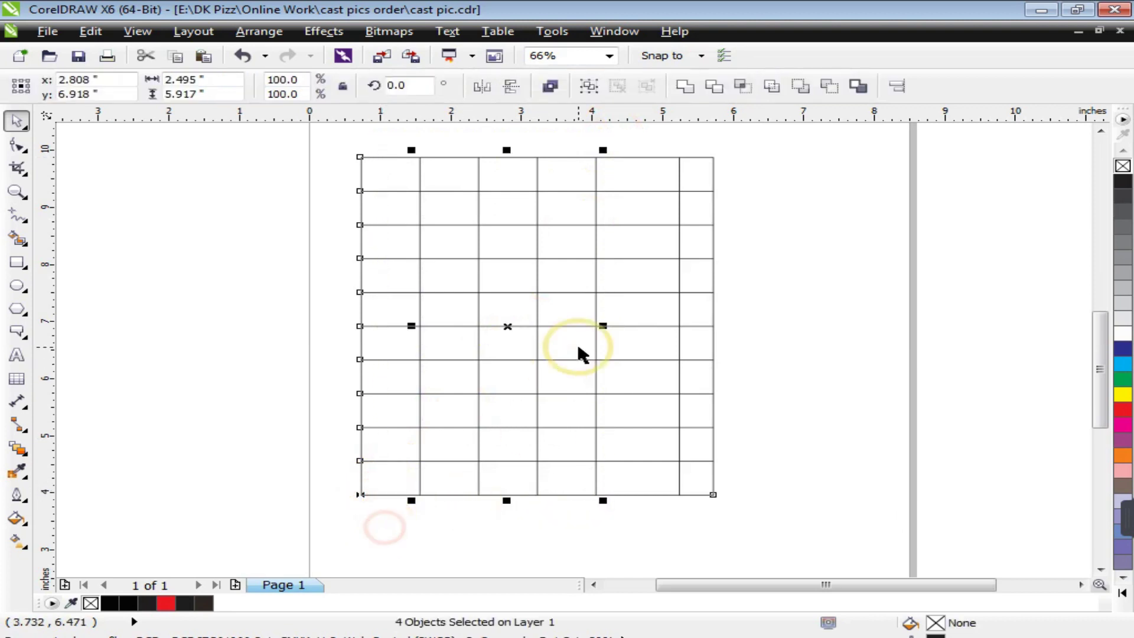
left_click_drag(602, 328, 568, 334)
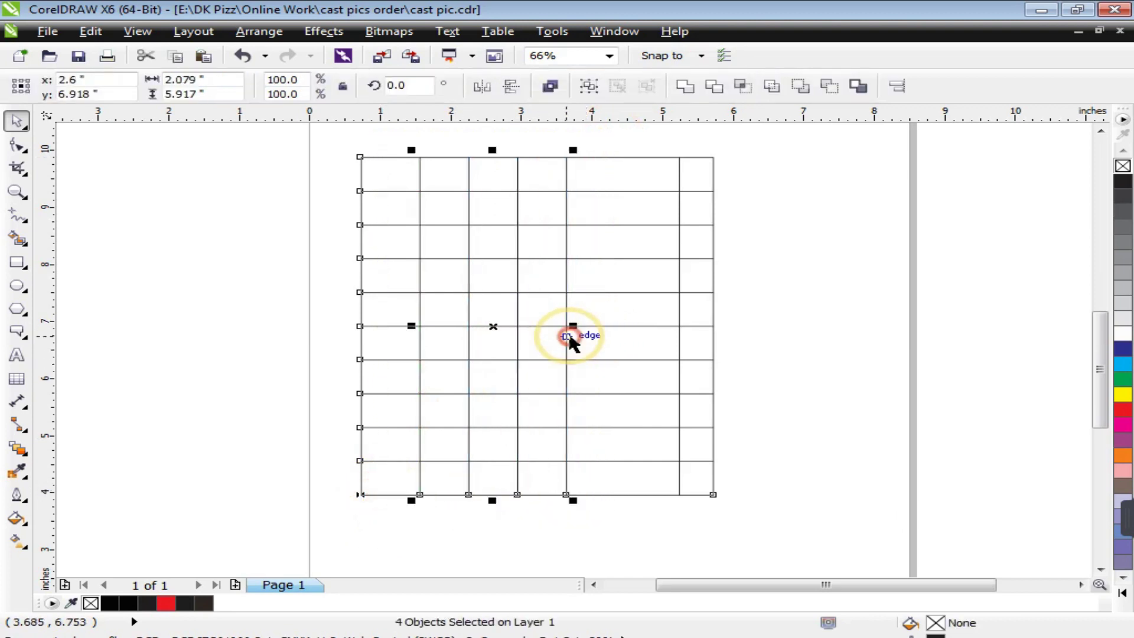
left_click_drag(594, 132, 403, 529)
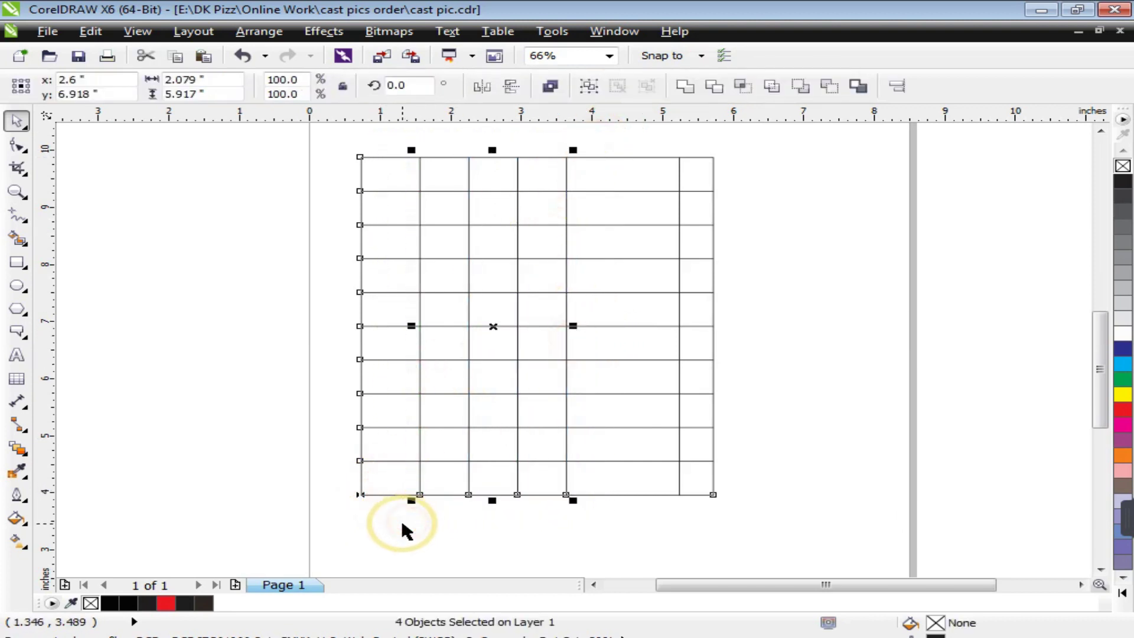
key("Left")
key("Left")
key("Left")
key("Left")
key("Left")
key("Left")
key("Left")
key("Left")
key("Left")
key("Left")
key("Left")
key("Left")
key("Left")
key("Left")
key("Left")
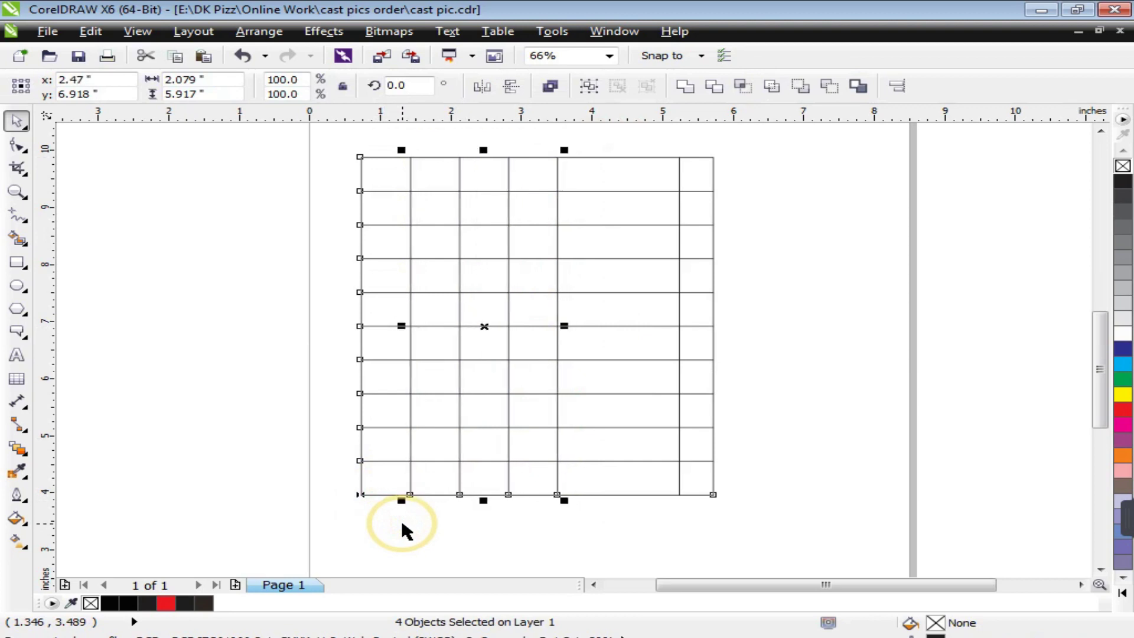
Examine the adjusted grid by selecting its horizontal lines and the whole set of lines
left_click(329, 146)
left_click_drag(331, 132, 351, 205)
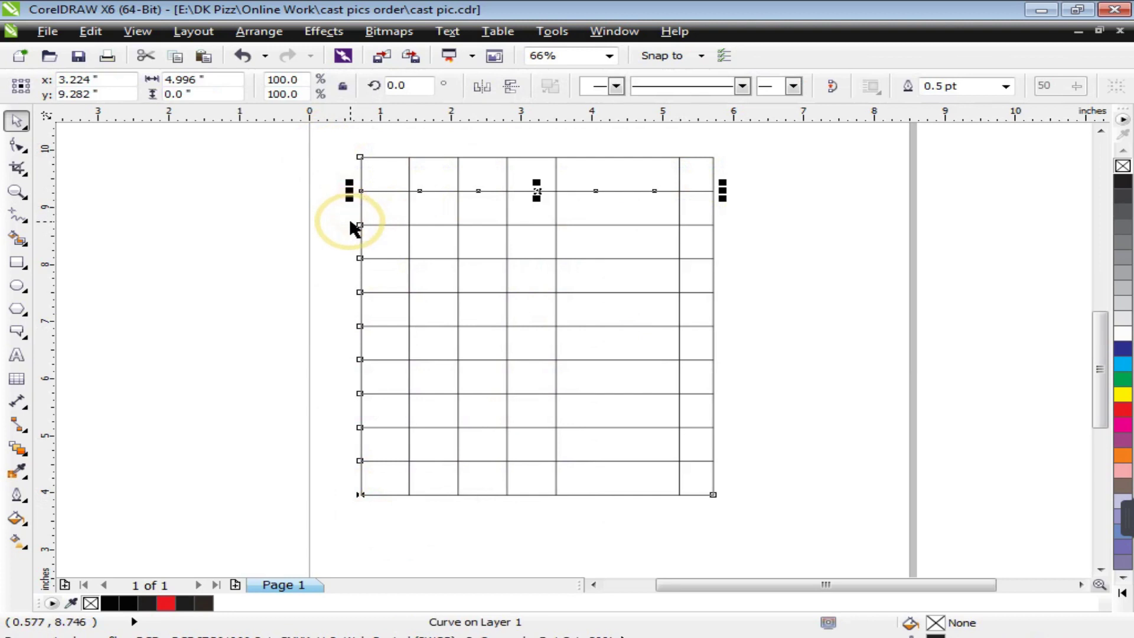
left_click(299, 149)
key("z")
left_click_drag(331, 139, 833, 437)
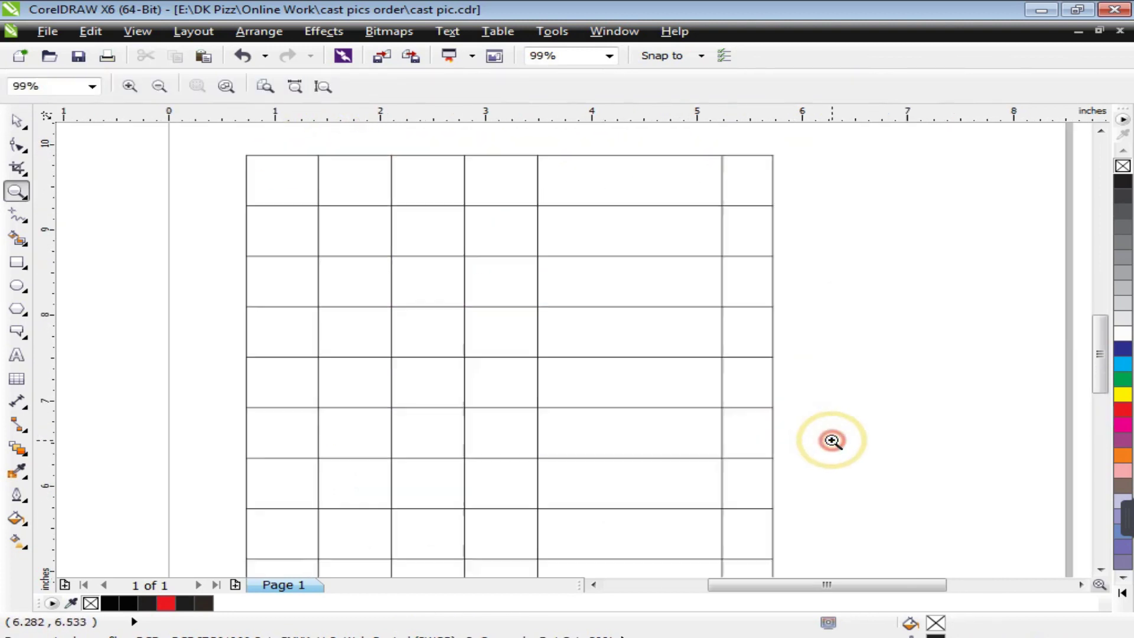
key("space")
scroll(647, 275, "down", 2)
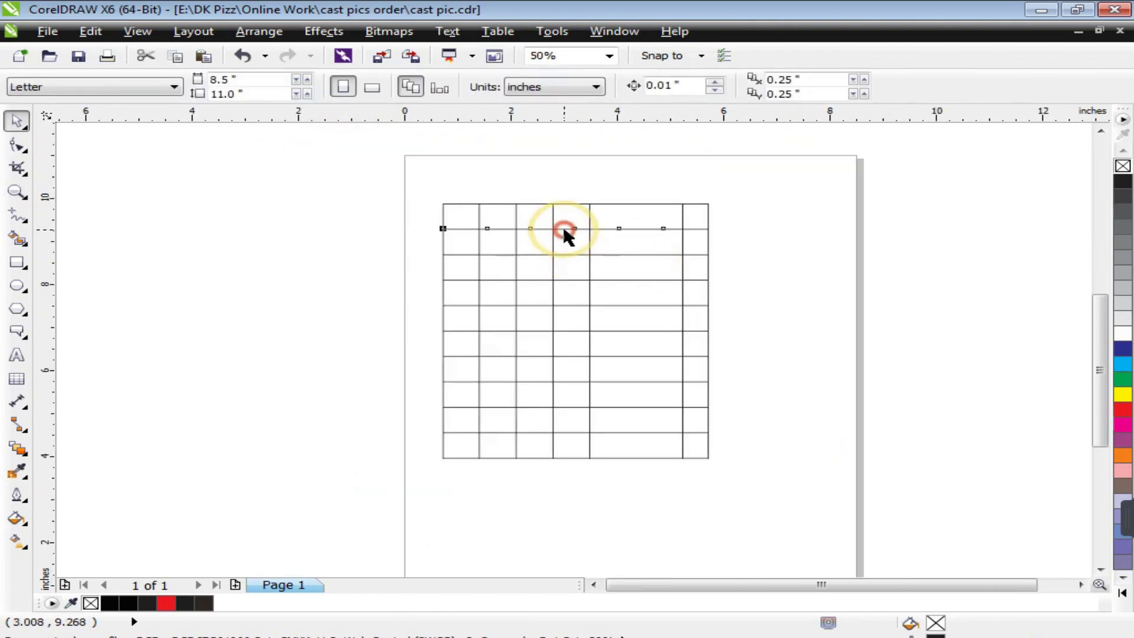
left_click_drag(425, 175, 844, 523)
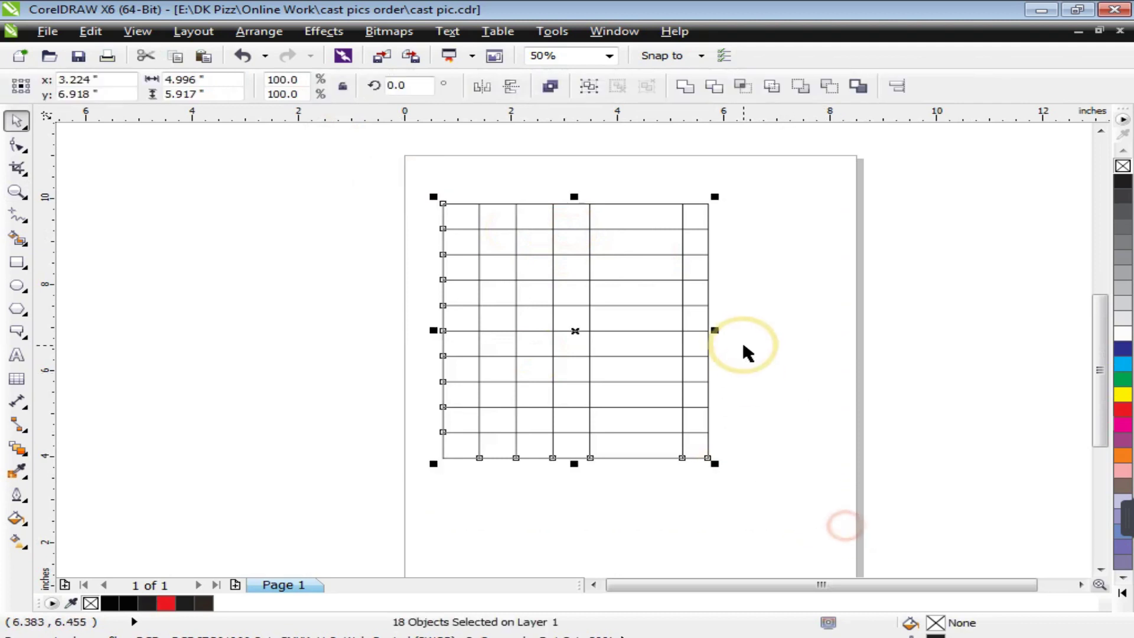
left_click(771, 334)
key("z")
left_click_drag(428, 184, 787, 475)
left_click(581, 154)
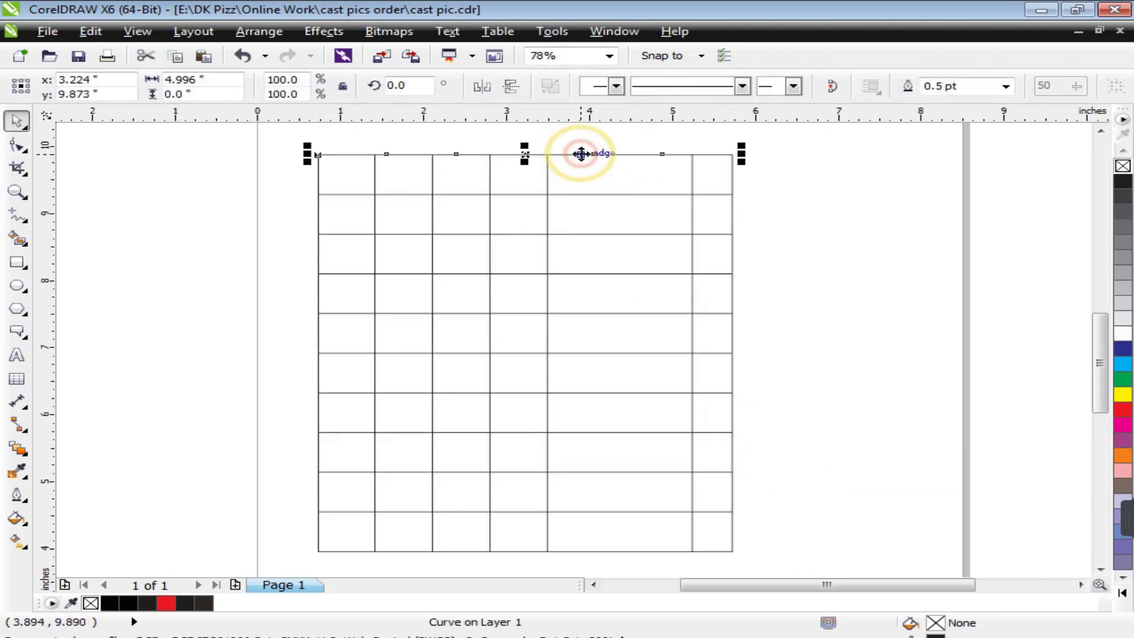
Draw a rectangle about 0.68 by 0.59 inches exactly over the grid's upper-left cell
key("z")
left_click_drag(285, 131, 823, 261)
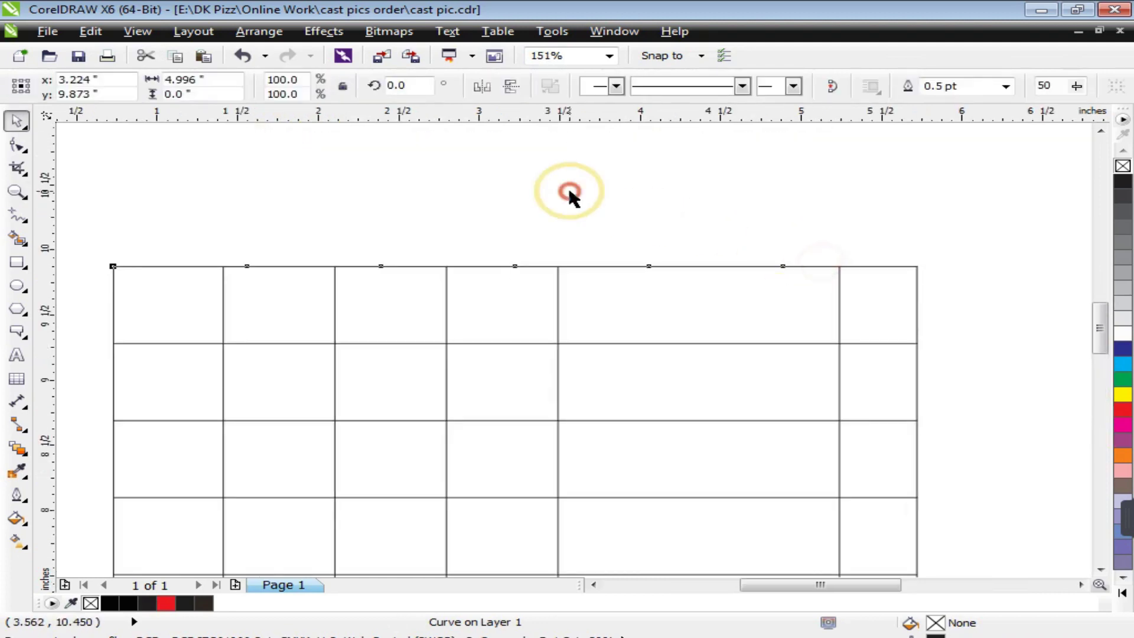
left_click(89, 314)
left_click(18, 263)
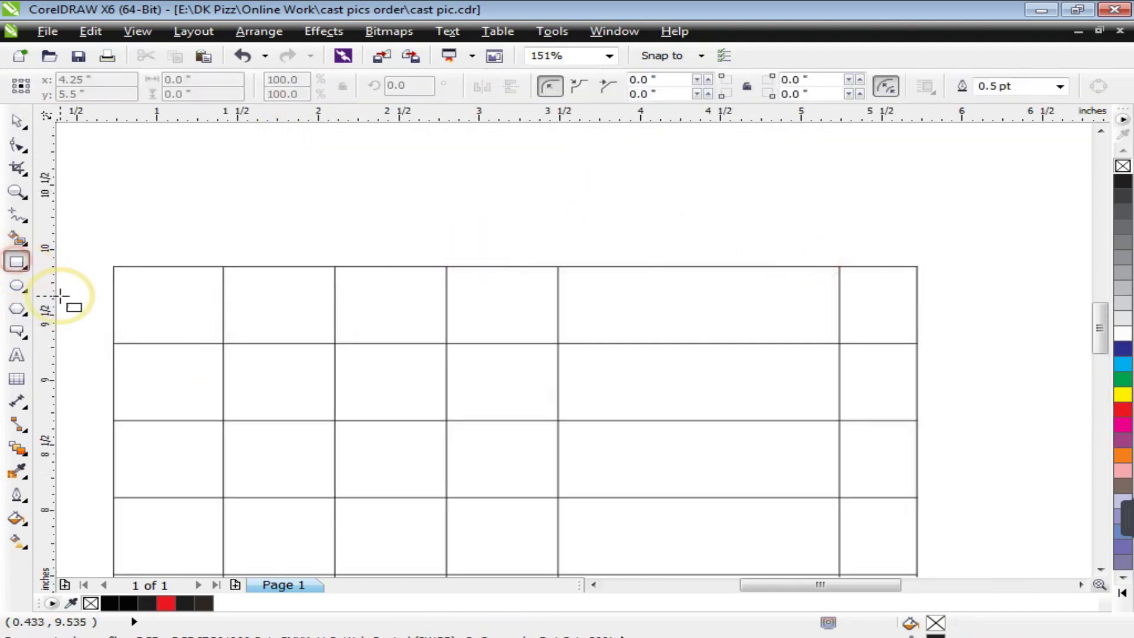
left_click_drag(114, 266, 222, 342)
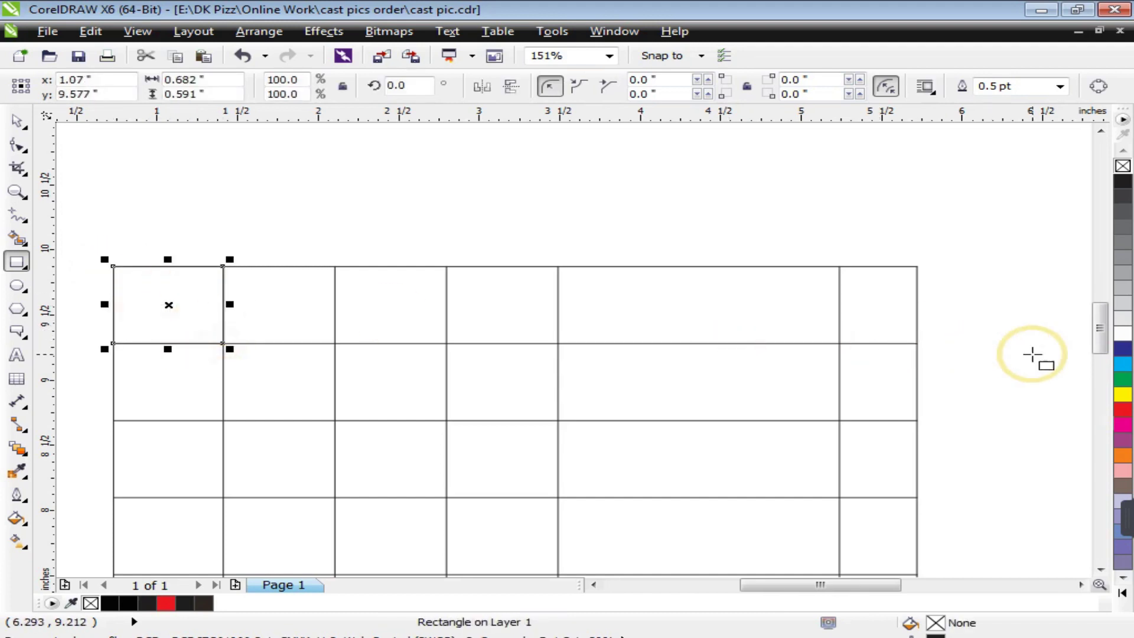
Set up a linear two-color fountain fill for the rectangle, from dark blue to cyan
mouse_move(59, 633)
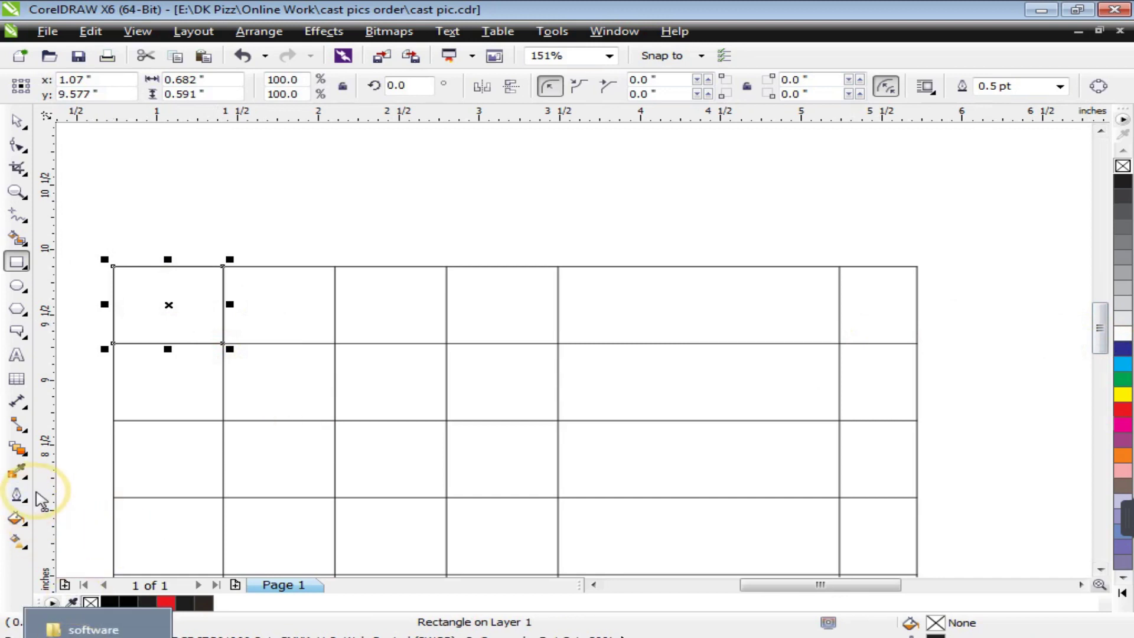
left_click(17, 519)
left_click(122, 417)
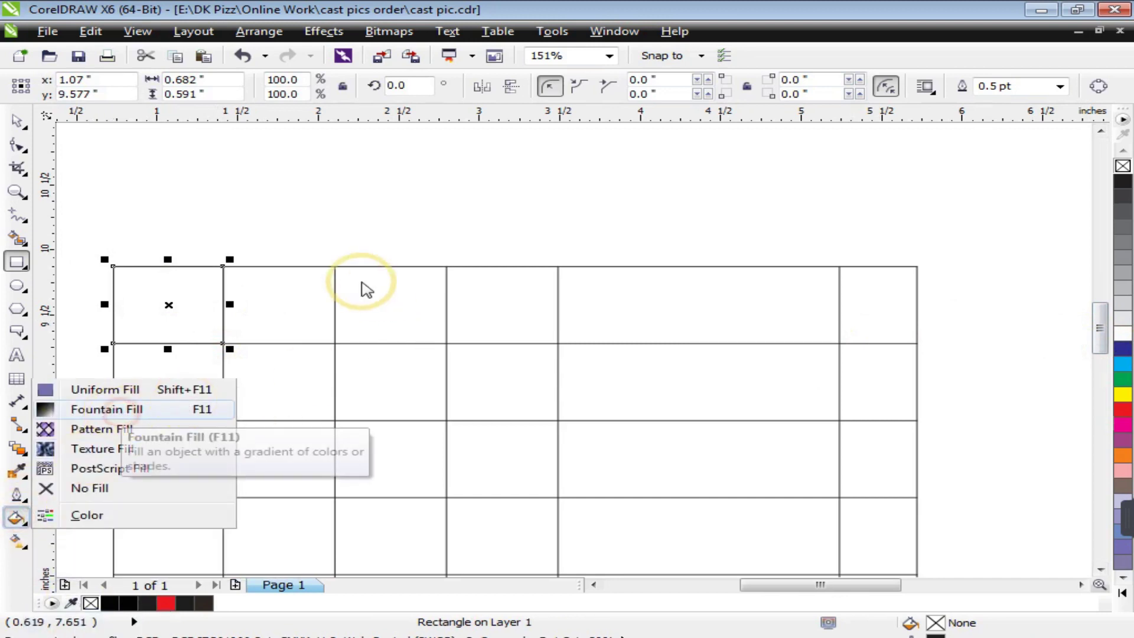
left_click(447, 341)
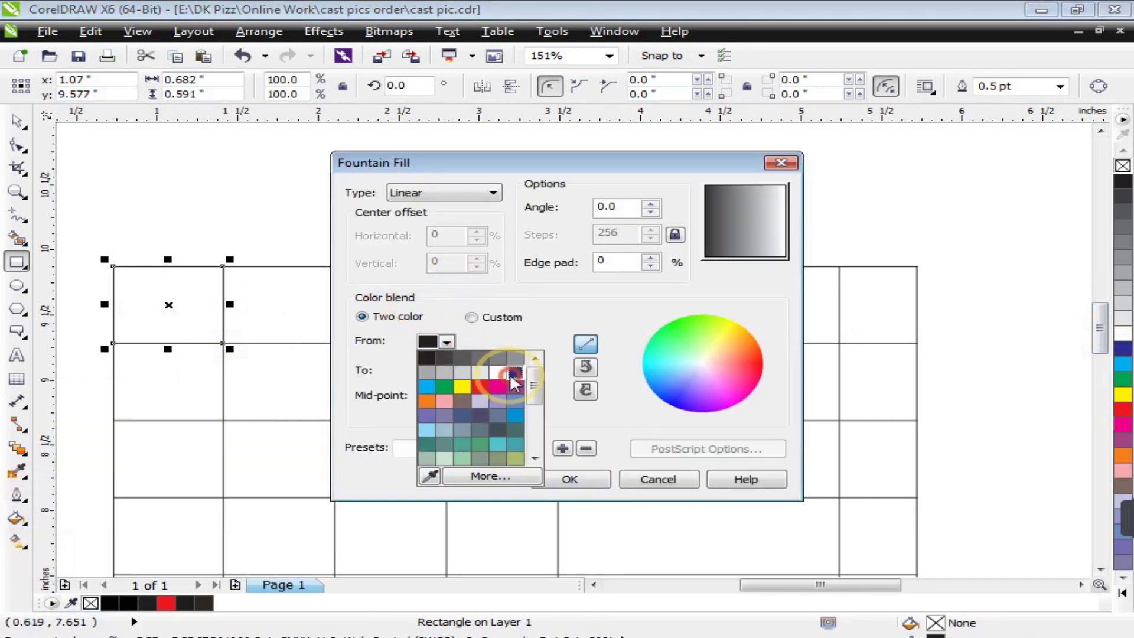
left_click(515, 372)
left_click(447, 370)
left_click(425, 414)
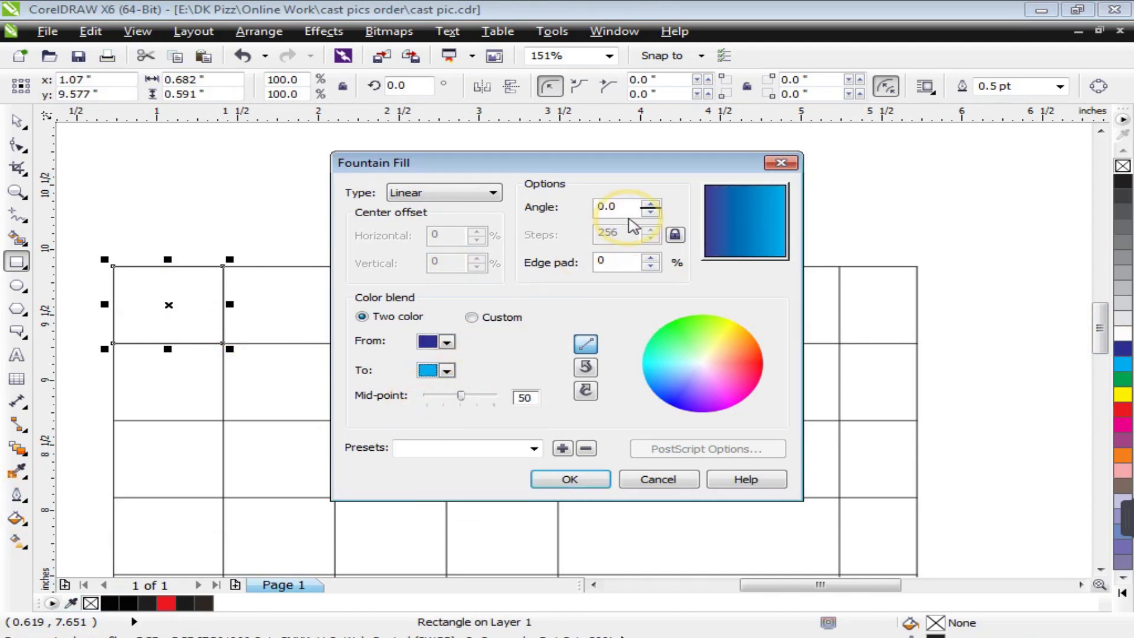
Angle the fountain fill at about -78.7 degrees, with dark blue at the top, and apply it to the rectangle
left_click(734, 231)
left_click_drag(734, 231, 746, 232)
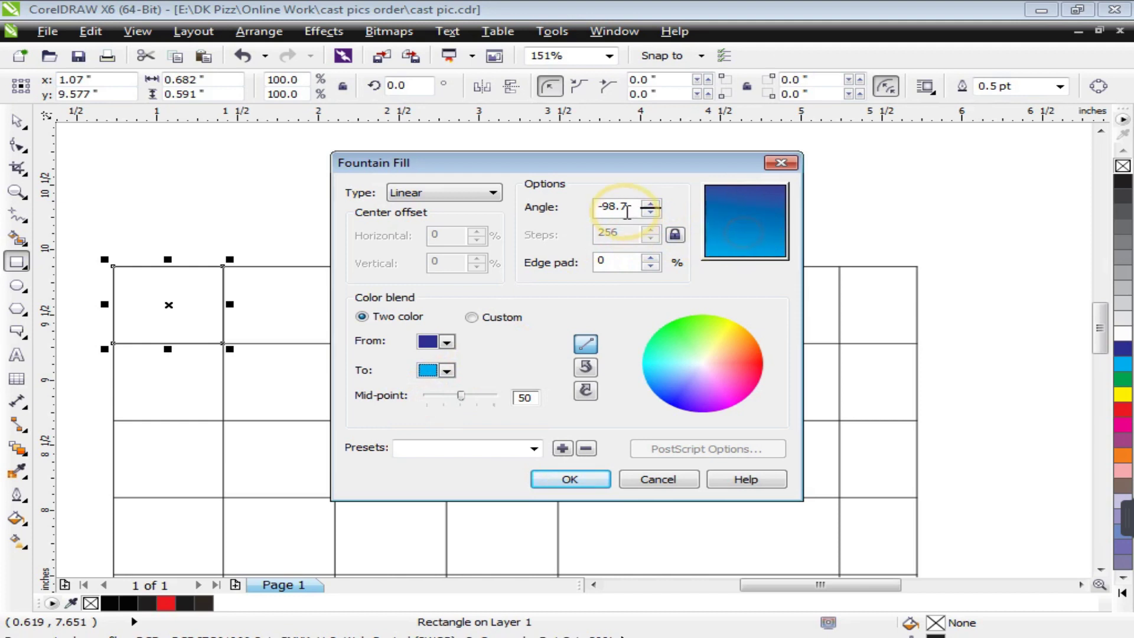
double_click(626, 208)
type("90")
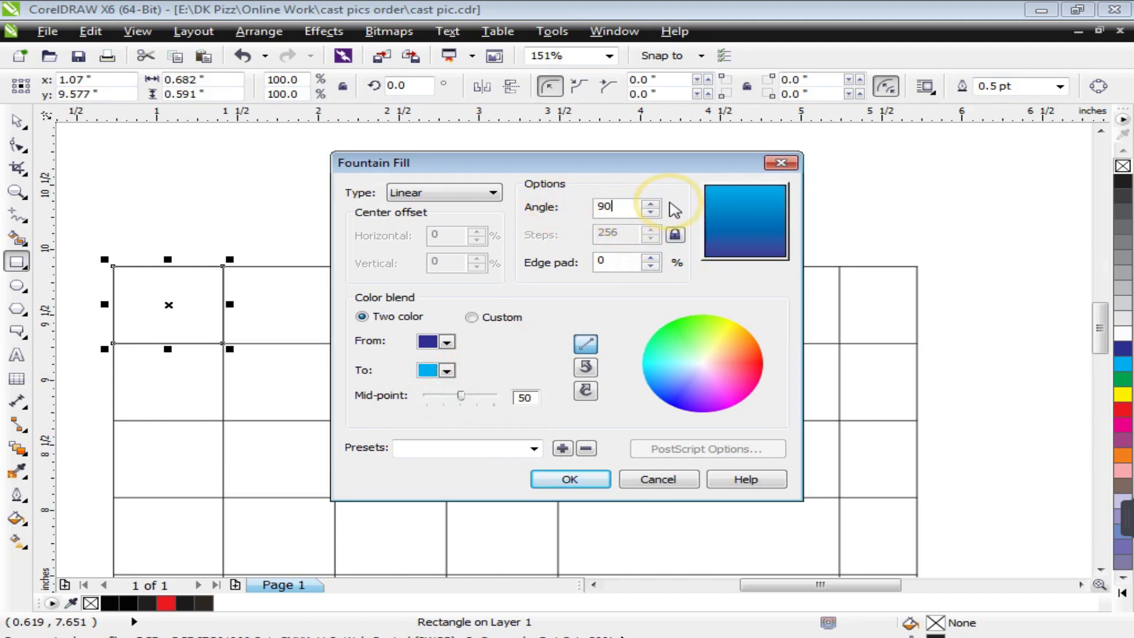
mouse_move(732, 235)
left_mouse_down()
mouse_move(761, 234)
mouse_move(762, 224)
mouse_move(765, 232)
mouse_move(748, 235)
left_mouse_up()
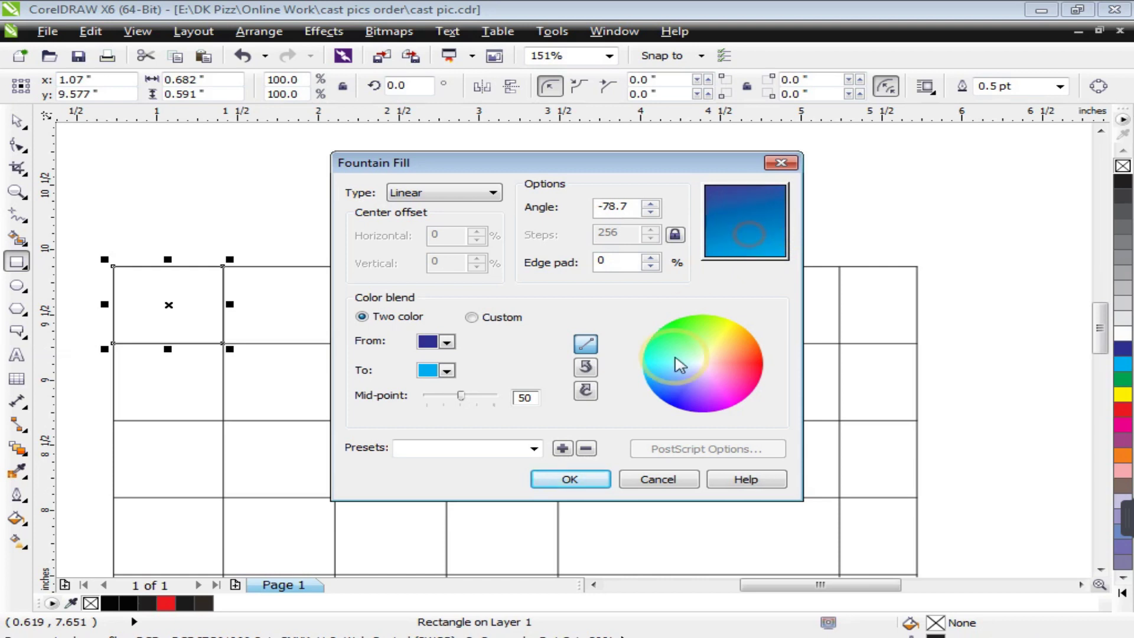
left_click(568, 478)
left_click(210, 169)
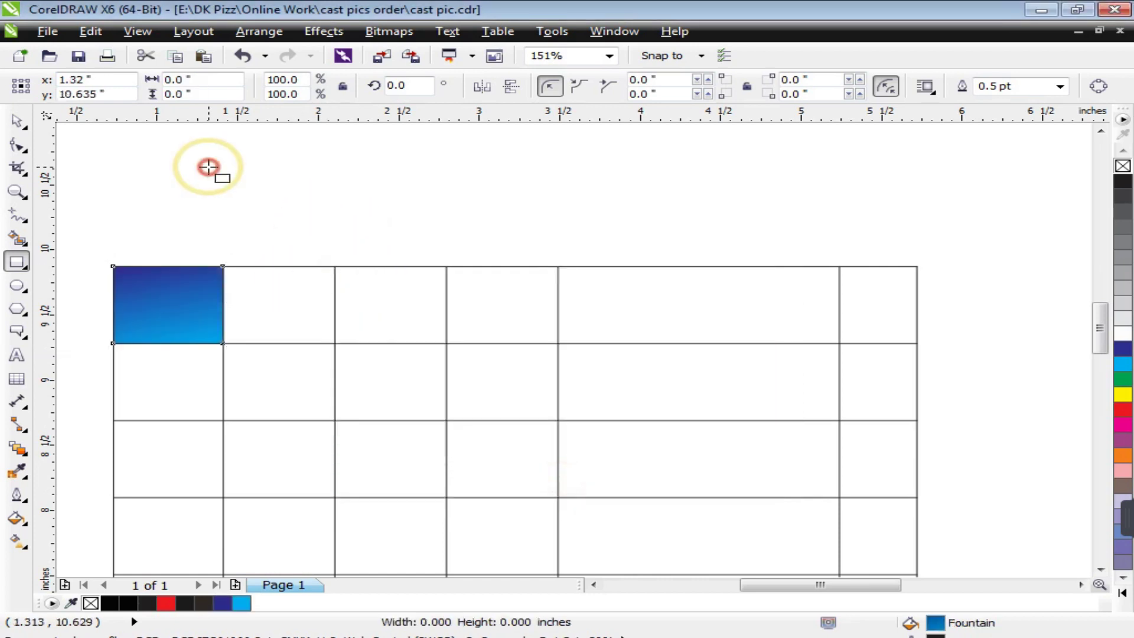
Remove the outline from the gradient-filled rectangle
left_click(17, 192)
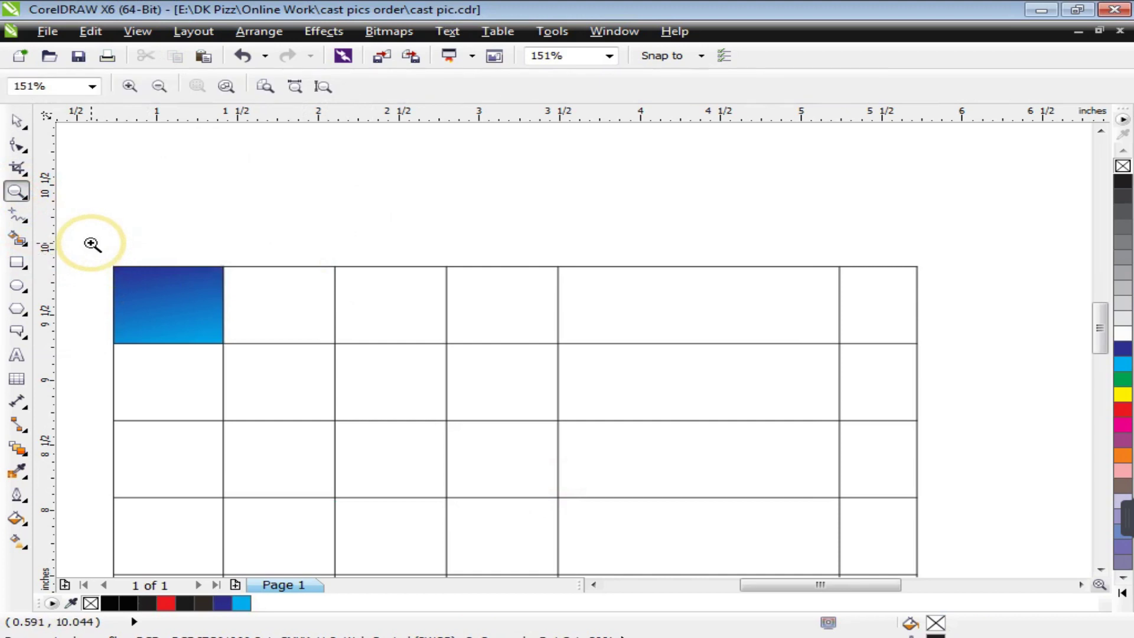
left_click_drag(89, 243, 329, 392)
key("space")
left_click(320, 338)
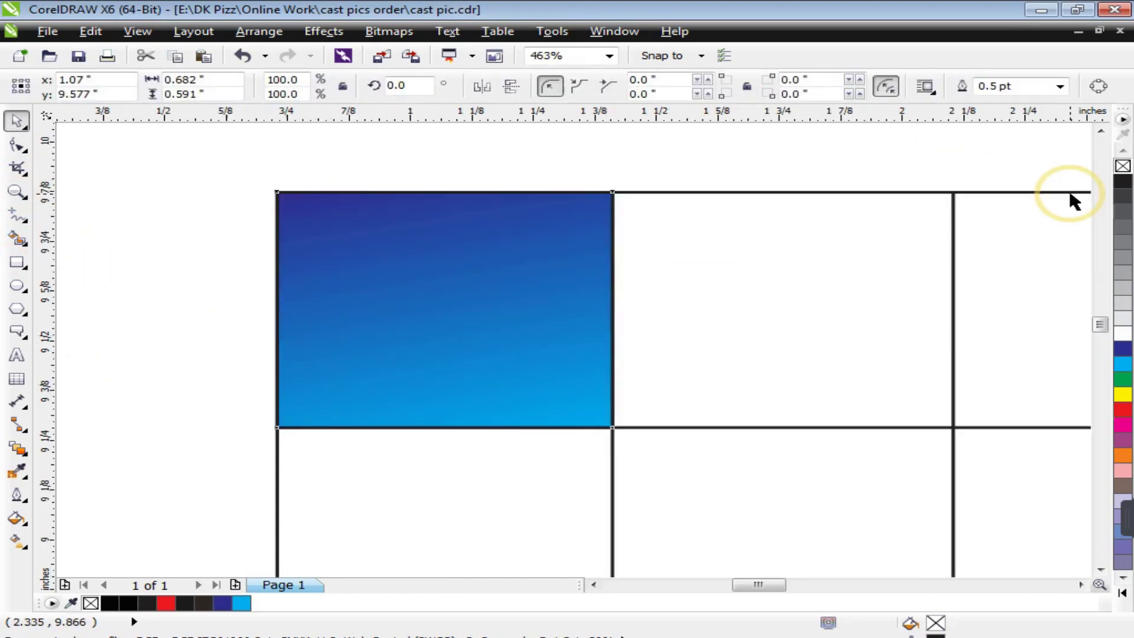
right_click(1121, 167)
scroll(383, 268, "down", 3)
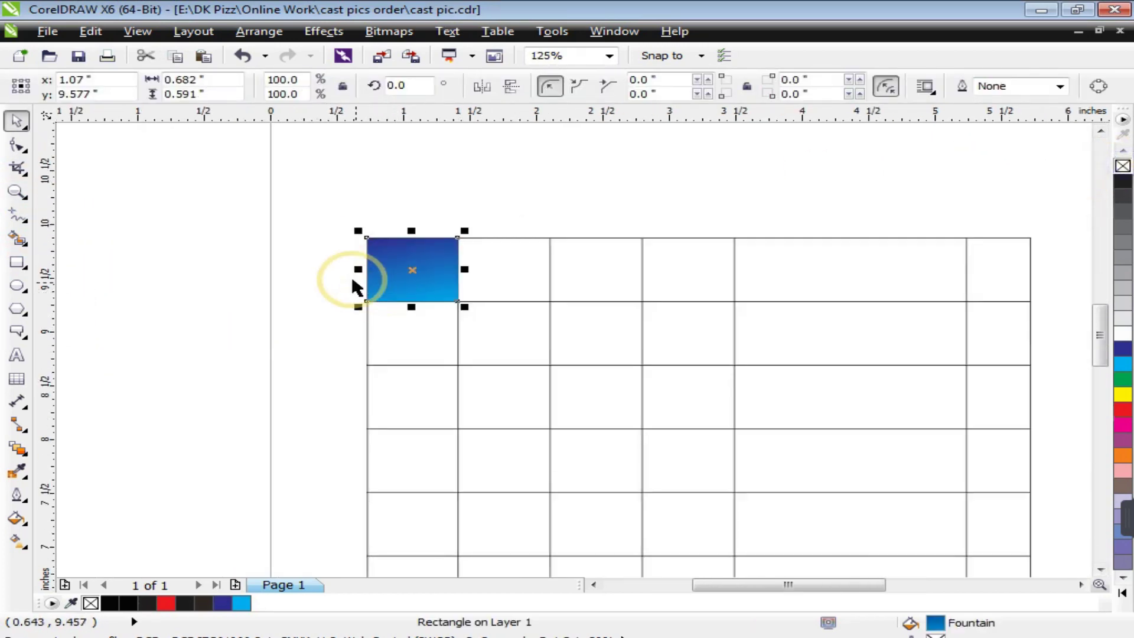
Apply a linear transparency to the gradient rectangle, fading downward from its upper part to just below its lower edge
left_click(309, 248)
key("space")
left_click_drag(337, 230, 614, 353)
key("space")
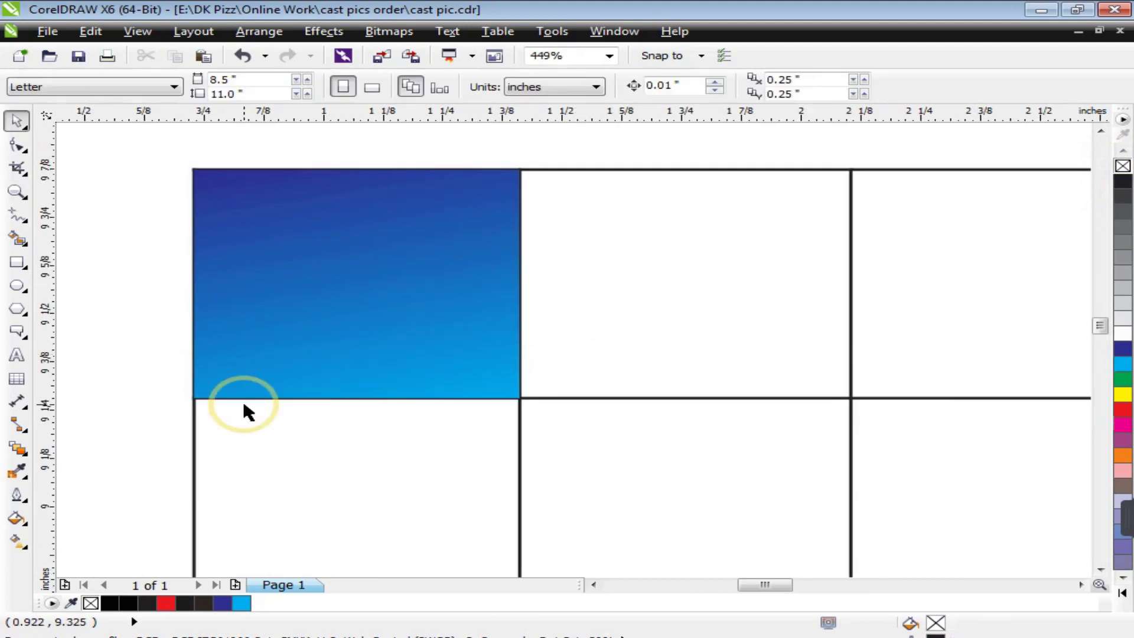
left_click(19, 448)
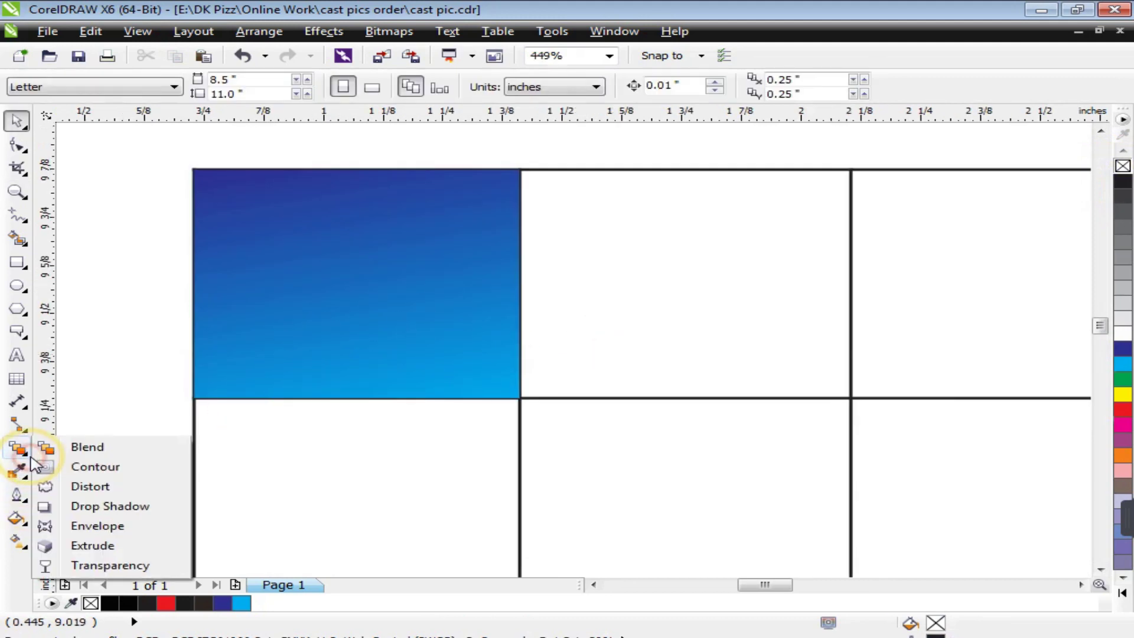
left_click(401, 250)
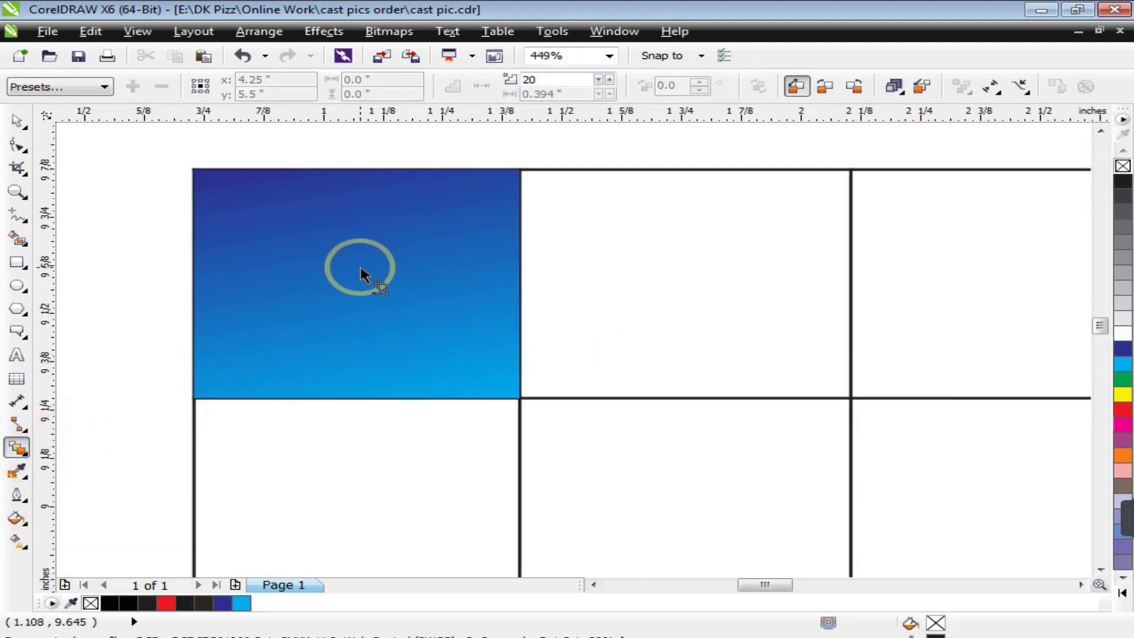
left_click(19, 448)
left_click(77, 568)
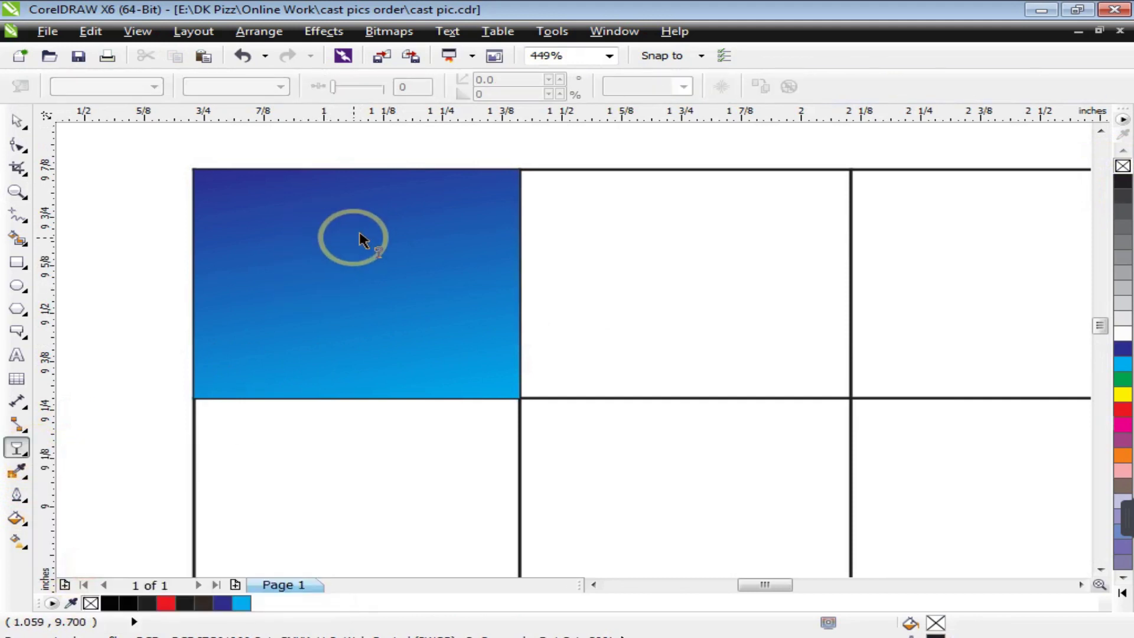
left_click(356, 254)
left_click_drag(354, 281, 357, 226)
left_click_drag(354, 341, 355, 444)
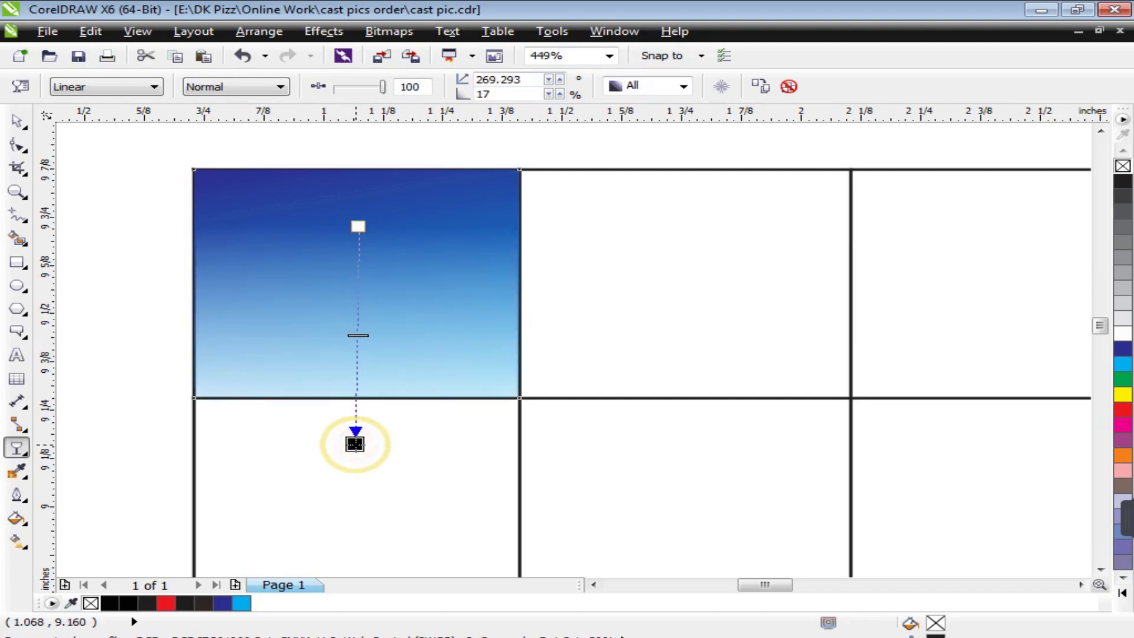
Move the transparency's start nearer the rectangle's upper edge and shift its midpoint upward to lighten the lower part
left_click_drag(358, 227, 358, 208)
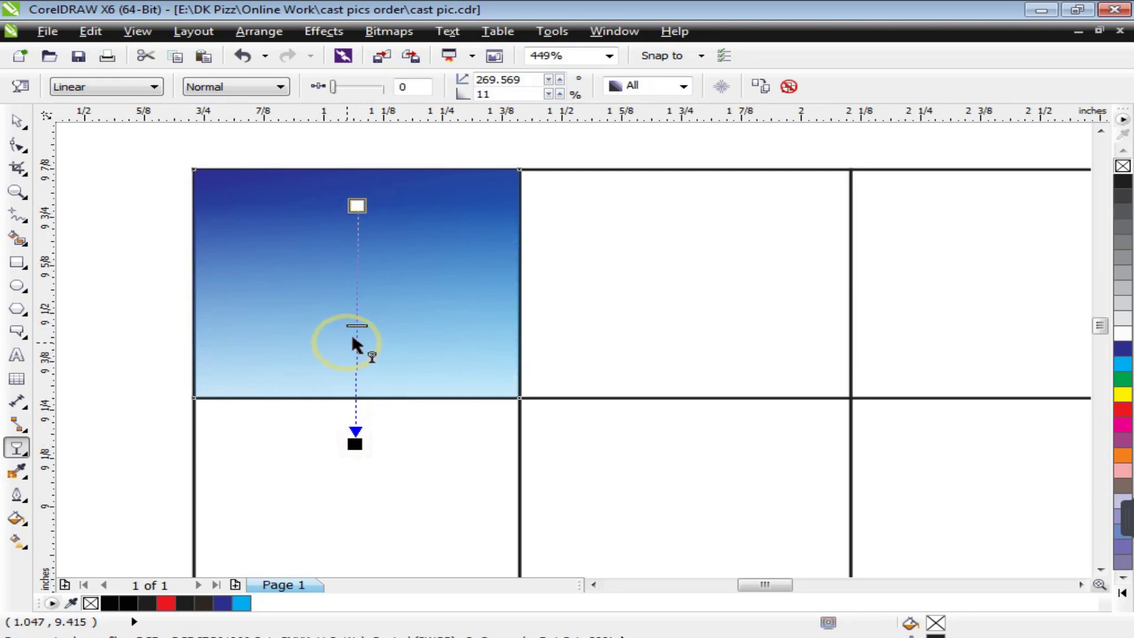
left_click_drag(356, 325, 358, 304)
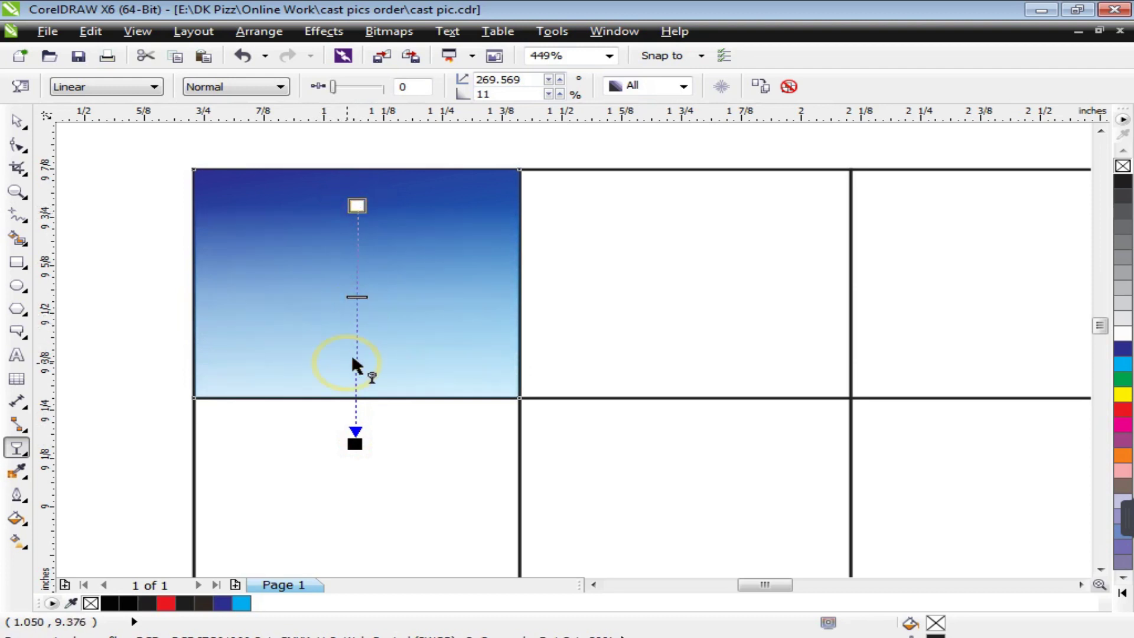
key("space")
scroll(323, 402, "down", 3)
left_click(224, 315)
Copy the gradient rectangle into the second, third and fourth cells of the header row
left_click(15, 192)
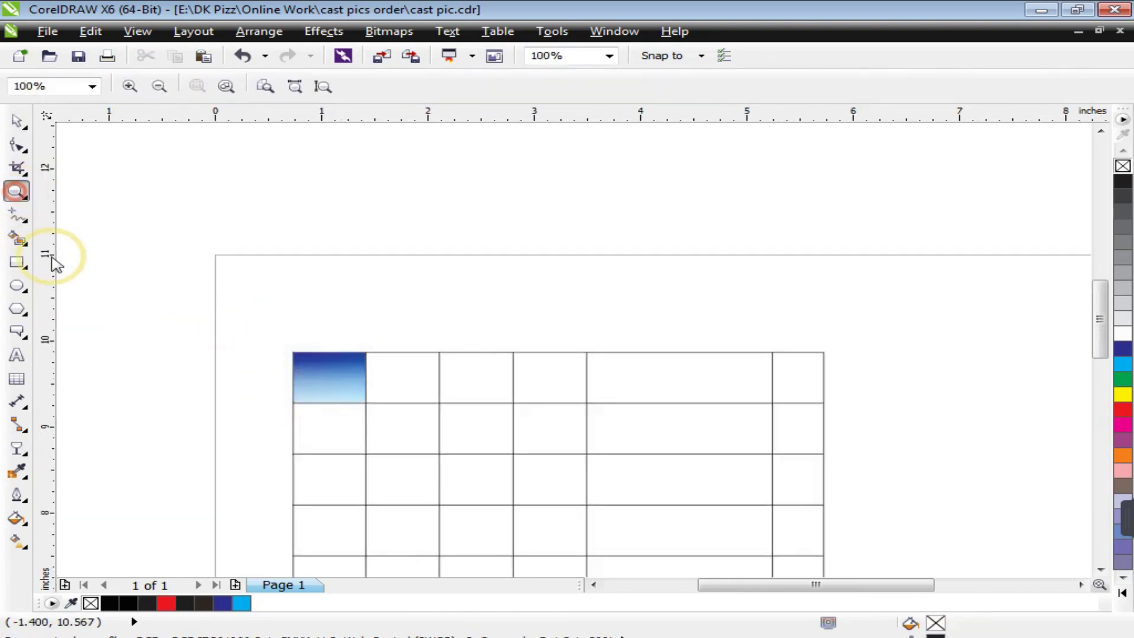
left_click_drag(266, 344, 709, 455)
key("space")
left_click_drag(153, 275, 359, 299)
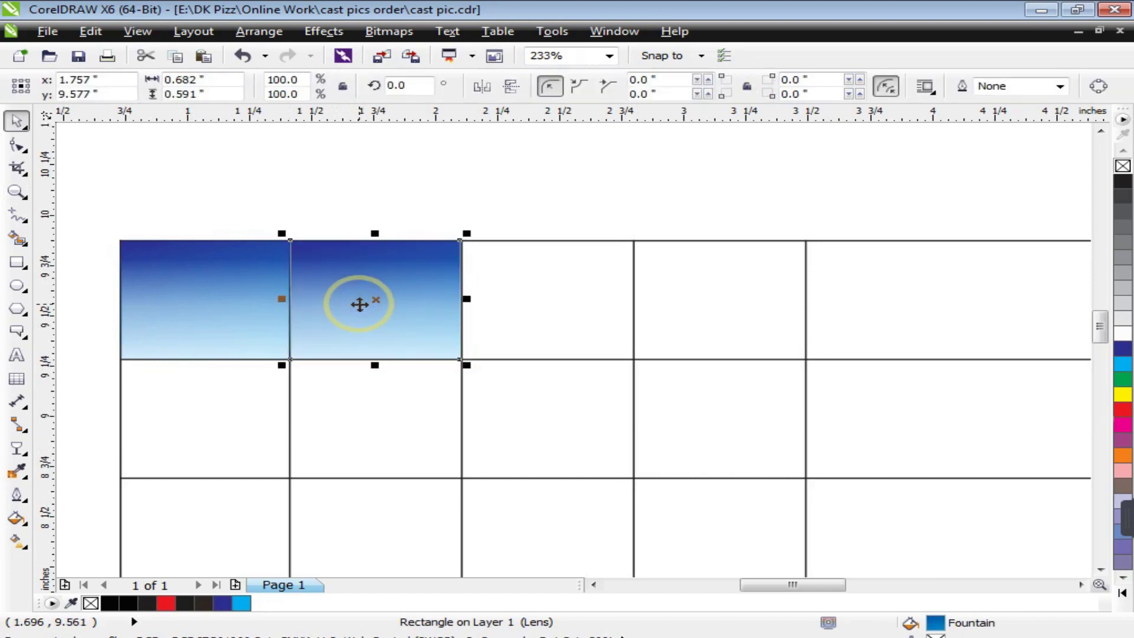
key("ctrl+r")
key("ctrl+r")
scroll(254, 246, "down", 4)
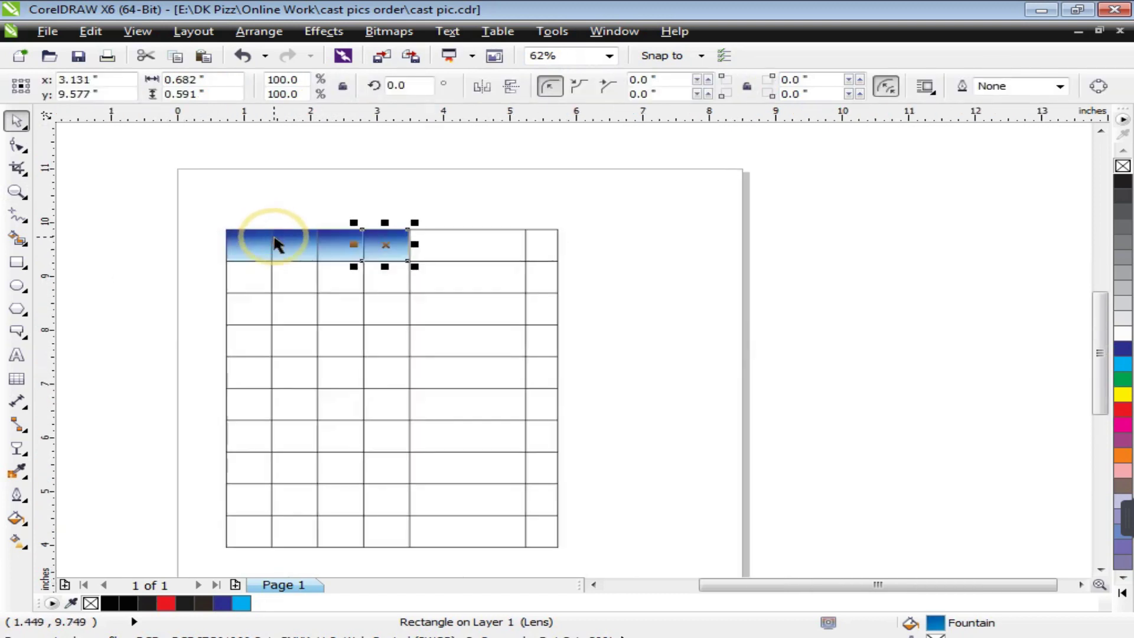
Copy the gradient rectangle into the wide fifth header cell and stretch it to about 1.73 inches wide
left_click(11, 195)
left_click_drag(203, 207, 665, 306)
key("space")
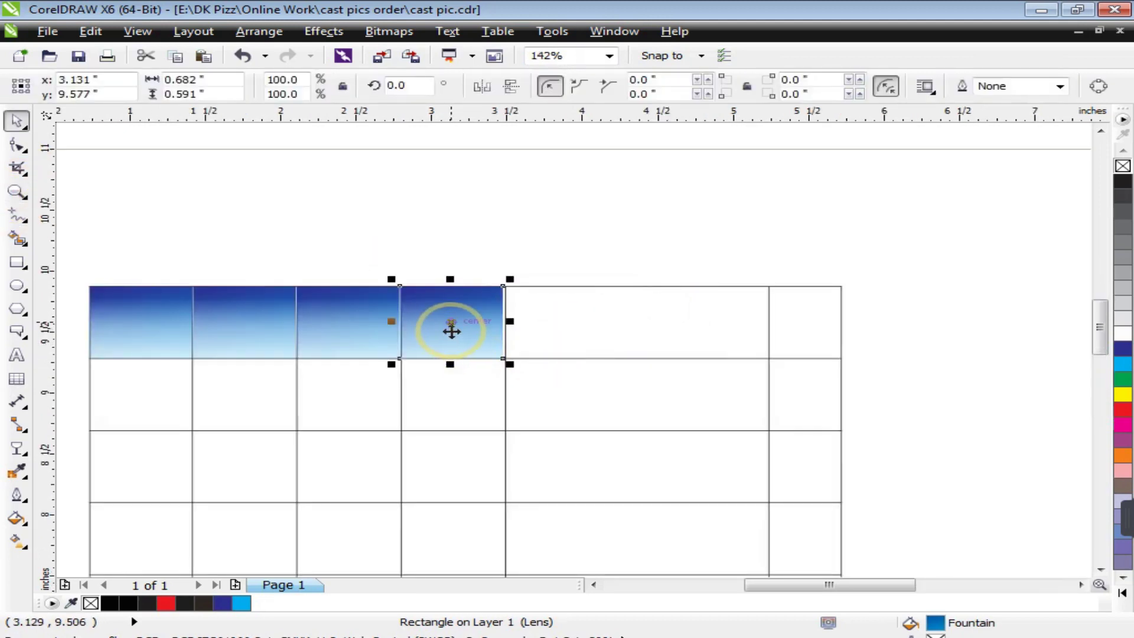
left_click_drag(446, 329, 772, 322)
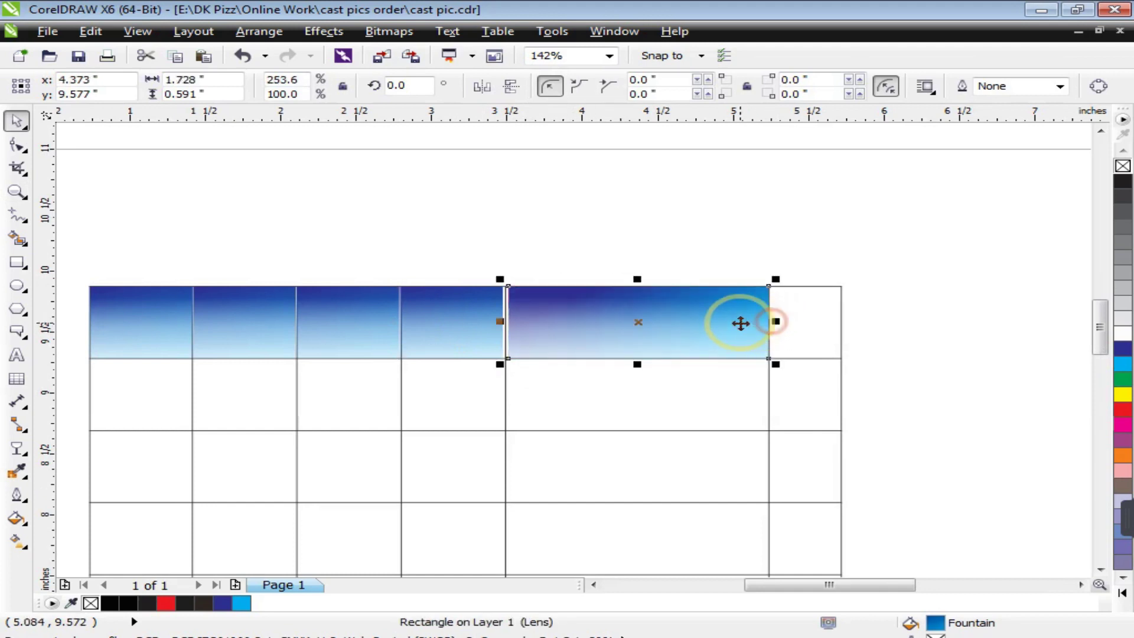
Place a gradient rectangle copy in the last header cell and resize it to fill the cell
key("z")
left_click_drag(575, 263, 941, 392)
key("space")
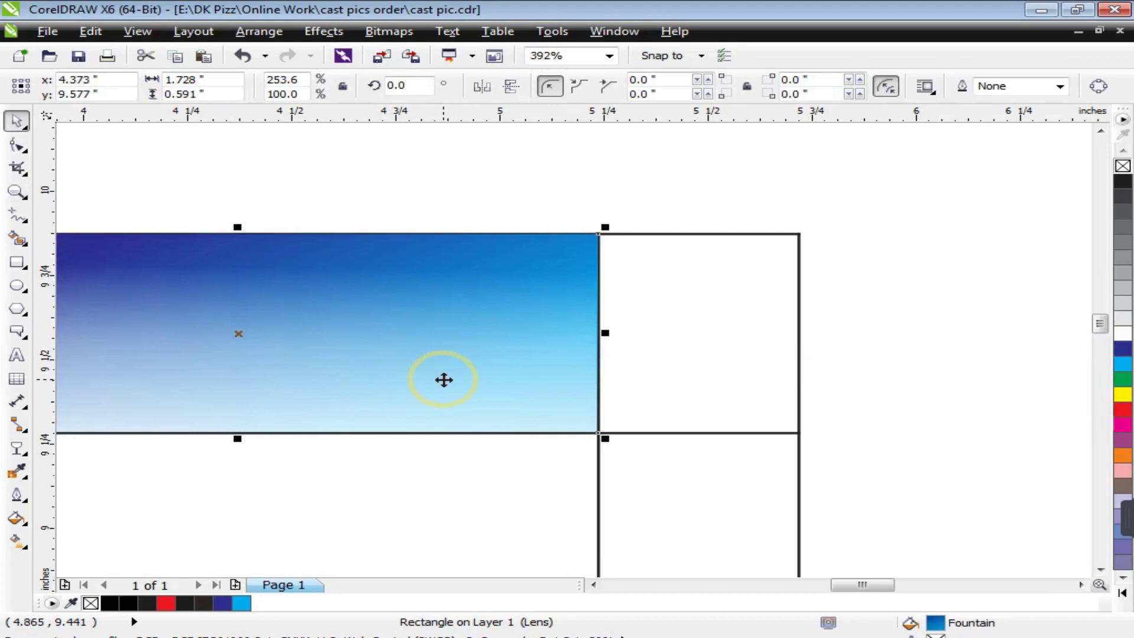
left_click_drag(606, 440, 620, 273)
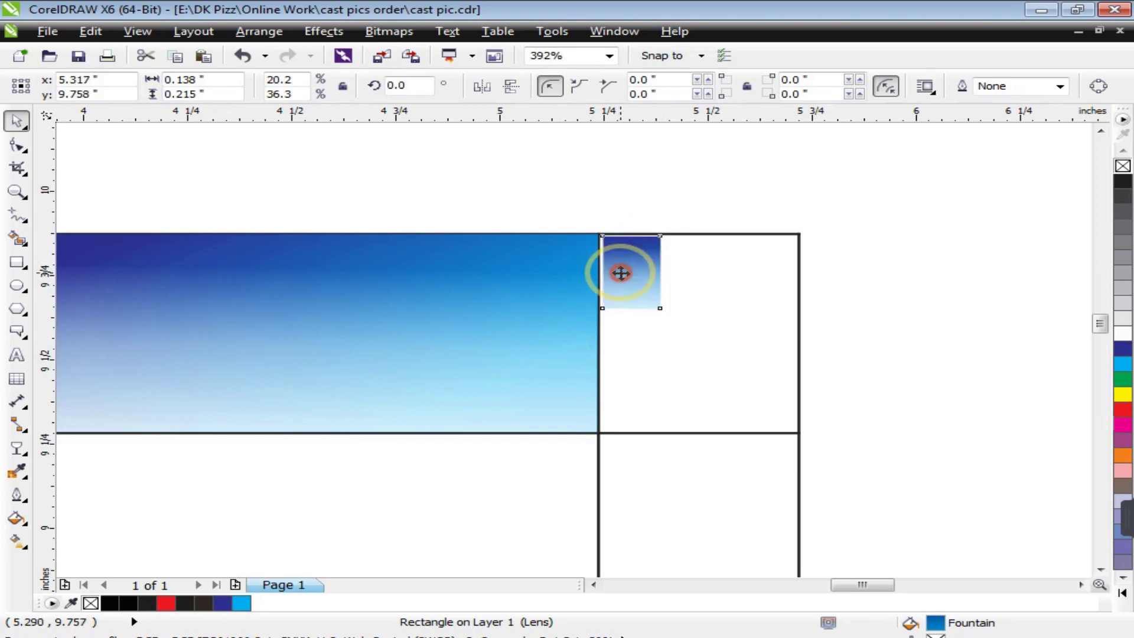
left_click_drag(661, 308, 792, 443)
left_click_drag(760, 335, 798, 334)
scroll(582, 362, "down", 5)
left_click(777, 304)
scroll(441, 350, "up", 1)
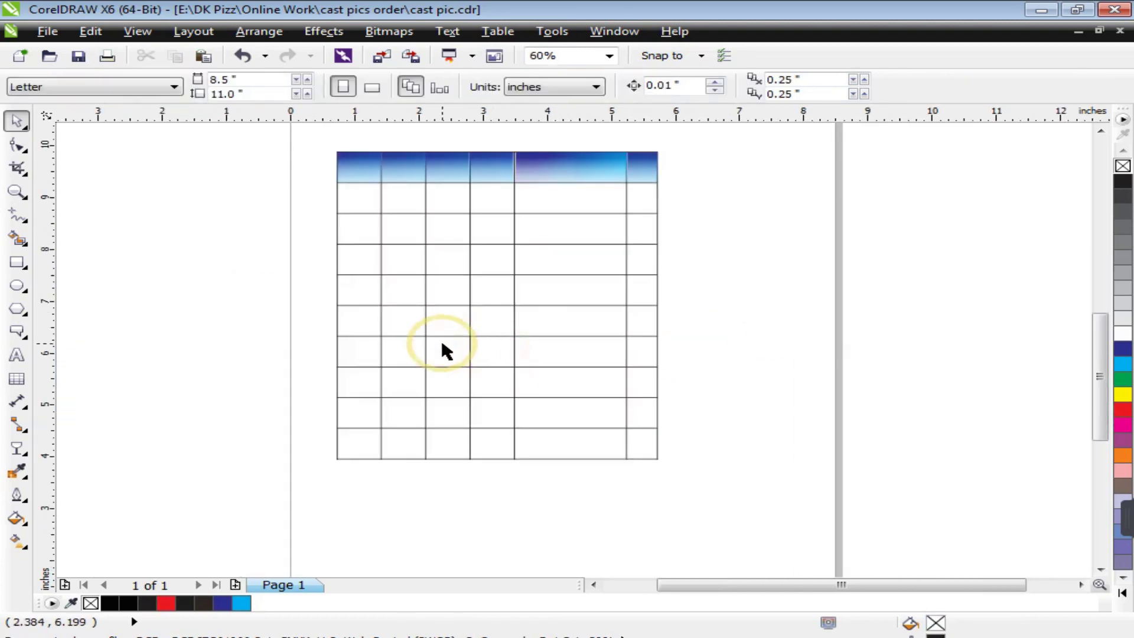
Add the numbers 1 to 9 as a vertical list of artistic text beside the grid's last column
left_click(16, 192)
left_click_drag(323, 137, 701, 470)
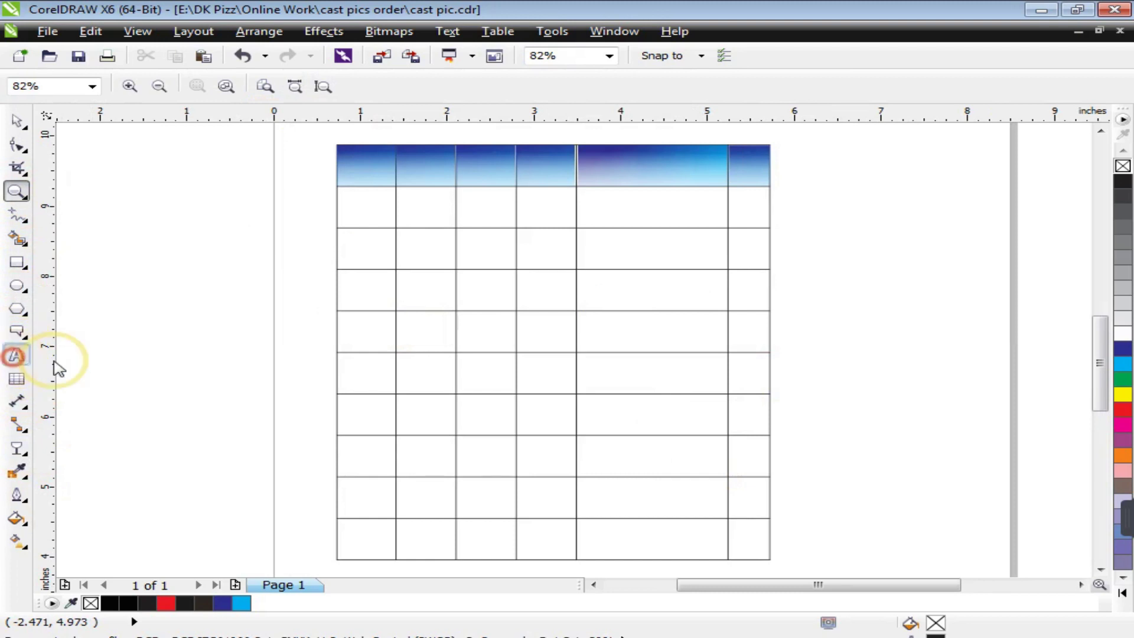
left_click(16, 356)
left_click(822, 217)
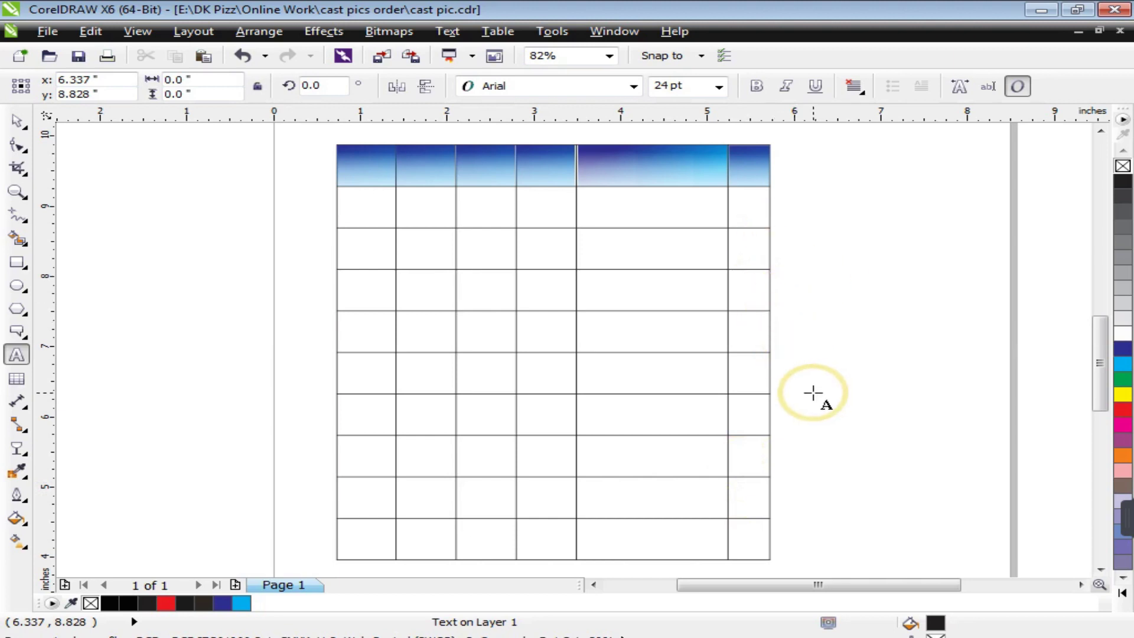
type("1")
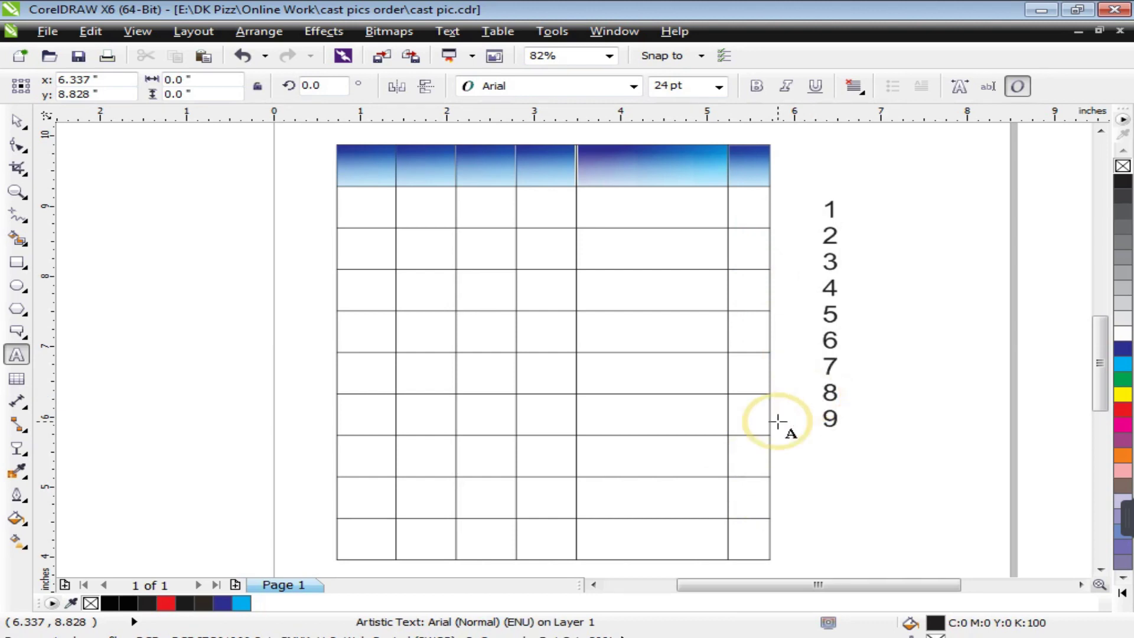
Make the numbers 1 to 9 bold and shift the list slightly to about x 6.48, y 7.5 inches
left_click_drag(843, 423, 820, 200)
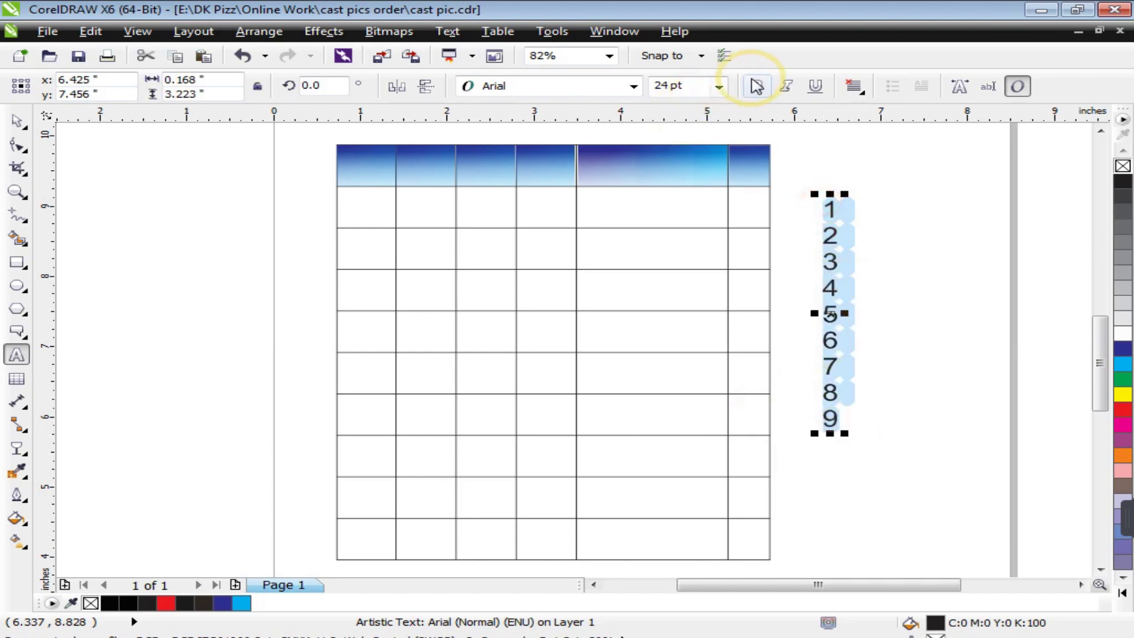
left_click(756, 86)
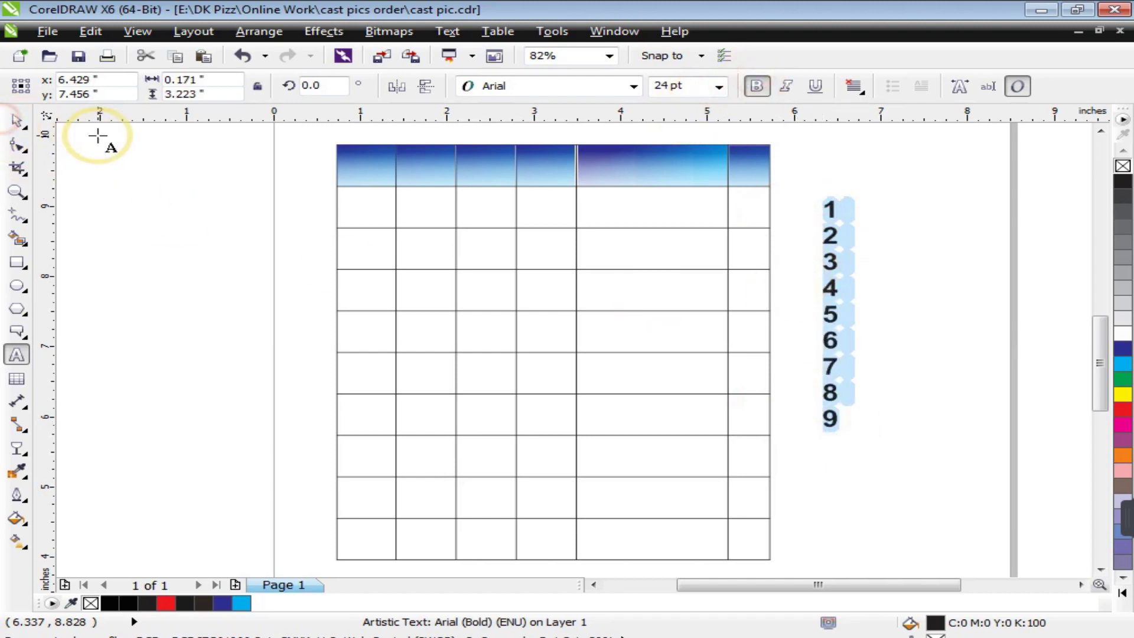
left_click(17, 121)
mouse_move(830, 315)
left_mouse_down()
mouse_move(738, 309)
mouse_move(746, 320)
mouse_move(834, 312)
left_mouse_up()
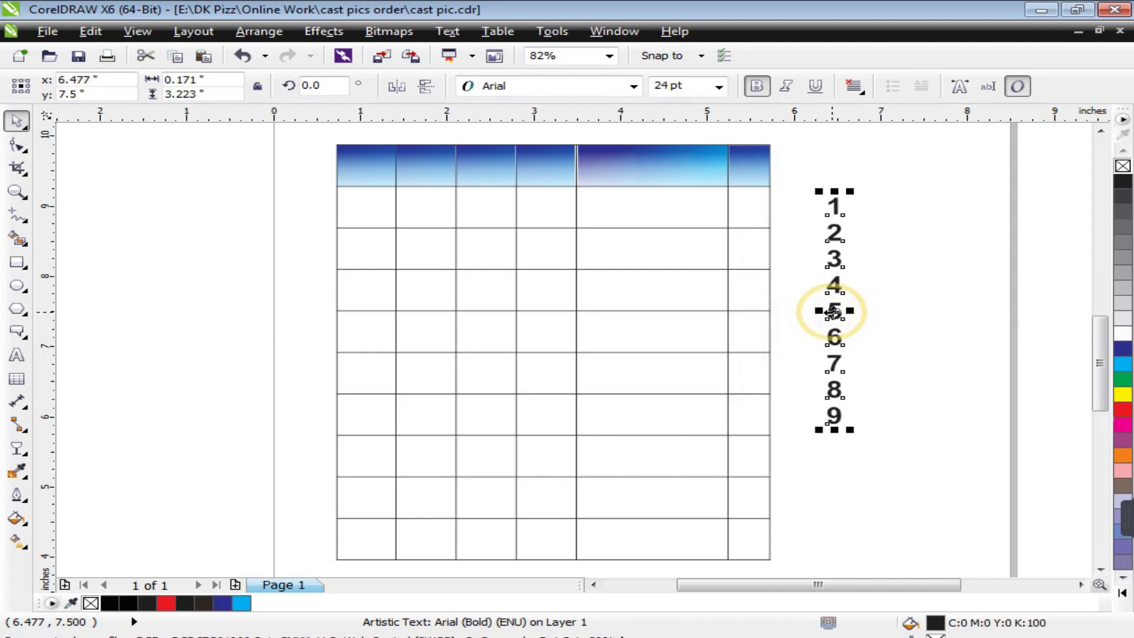
Scale the number list down to about 21.2 pt and break it apart into separate numbers
left_click(924, 191)
key("F8")
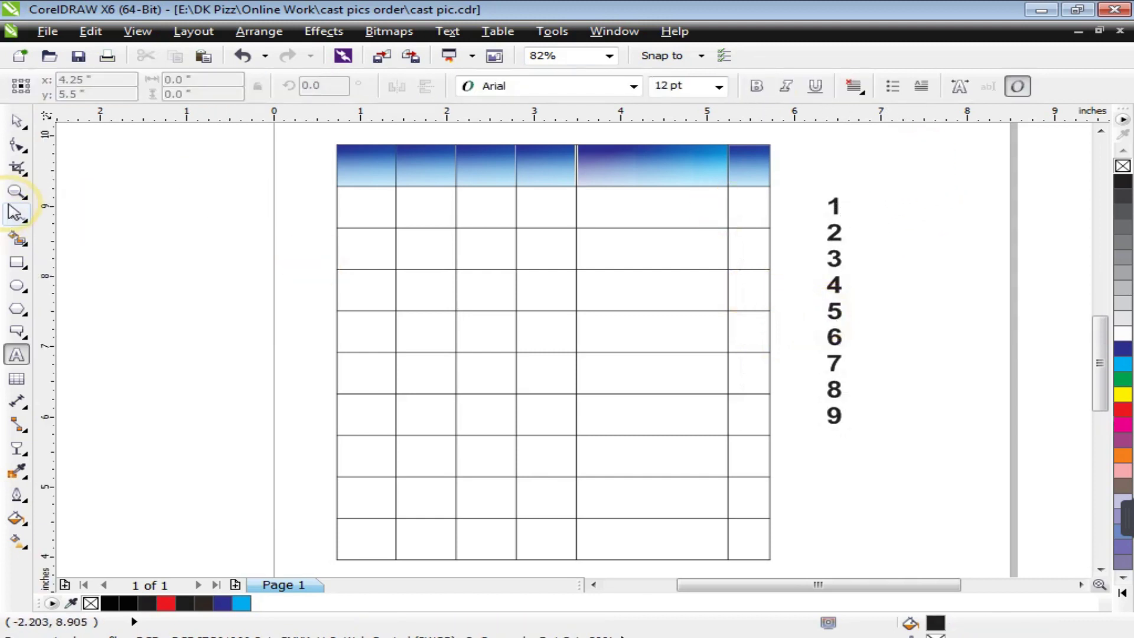
left_click(17, 192)
left_click(17, 121)
key("z")
left_click_drag(926, 167, 619, 286)
scroll(703, 222, "down", 3)
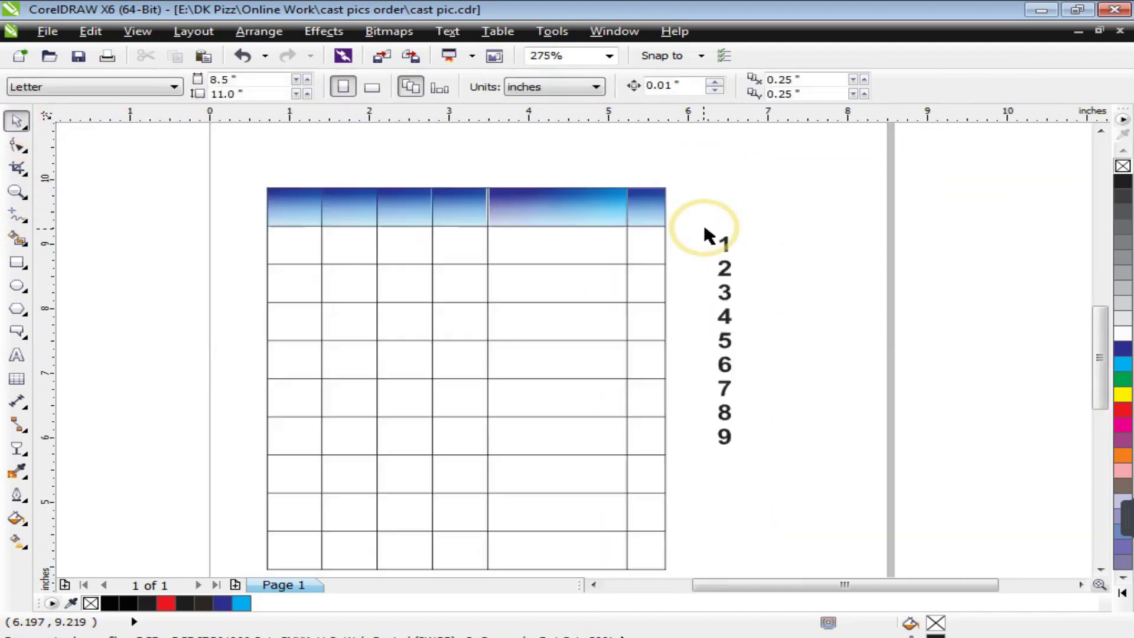
left_click_drag(702, 255, 822, 469)
left_click_drag(725, 449, 741, 414)
left_click(769, 319)
Move the numbers 1 and 2 into the last column's first two cells below the header
key("z")
left_click_drag(795, 202, 478, 347)
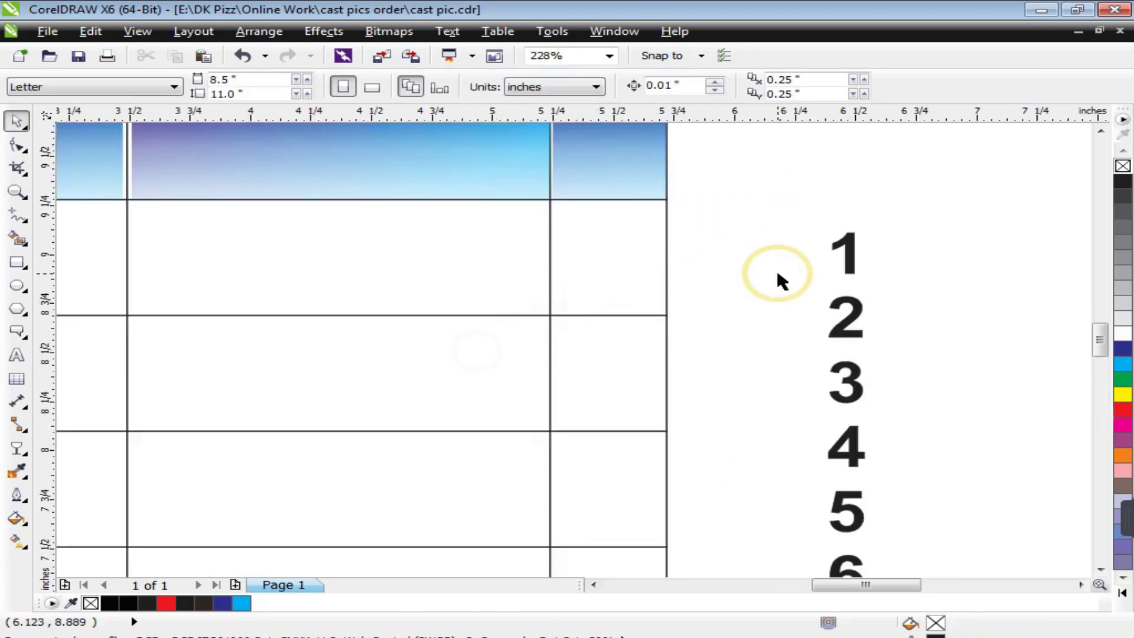
left_click_drag(856, 262, 621, 270)
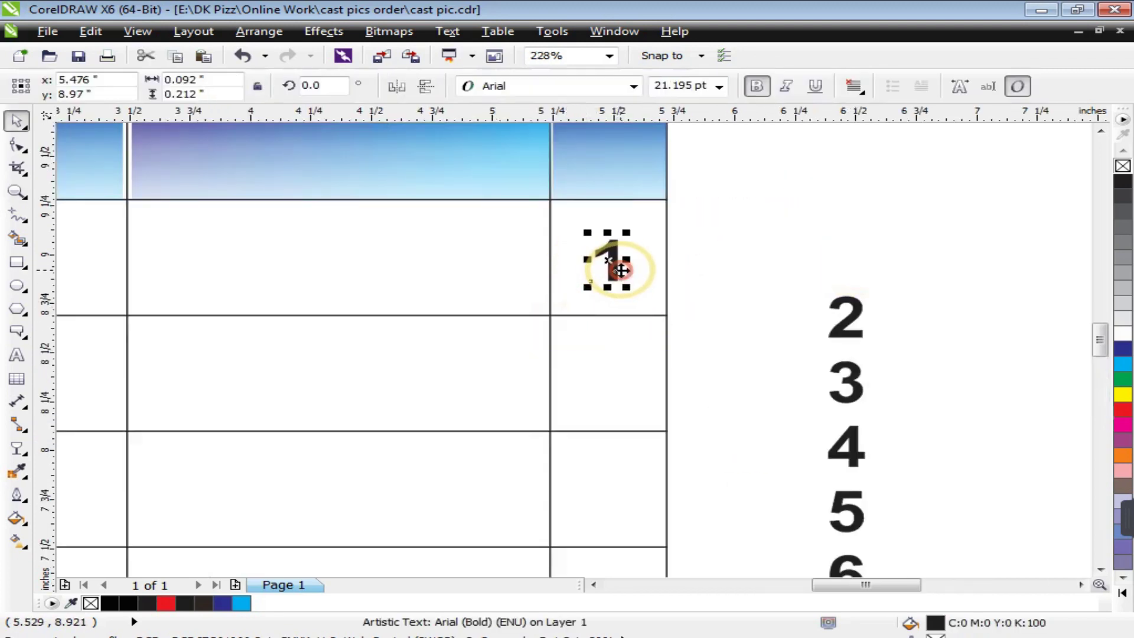
left_click_drag(866, 348, 618, 372)
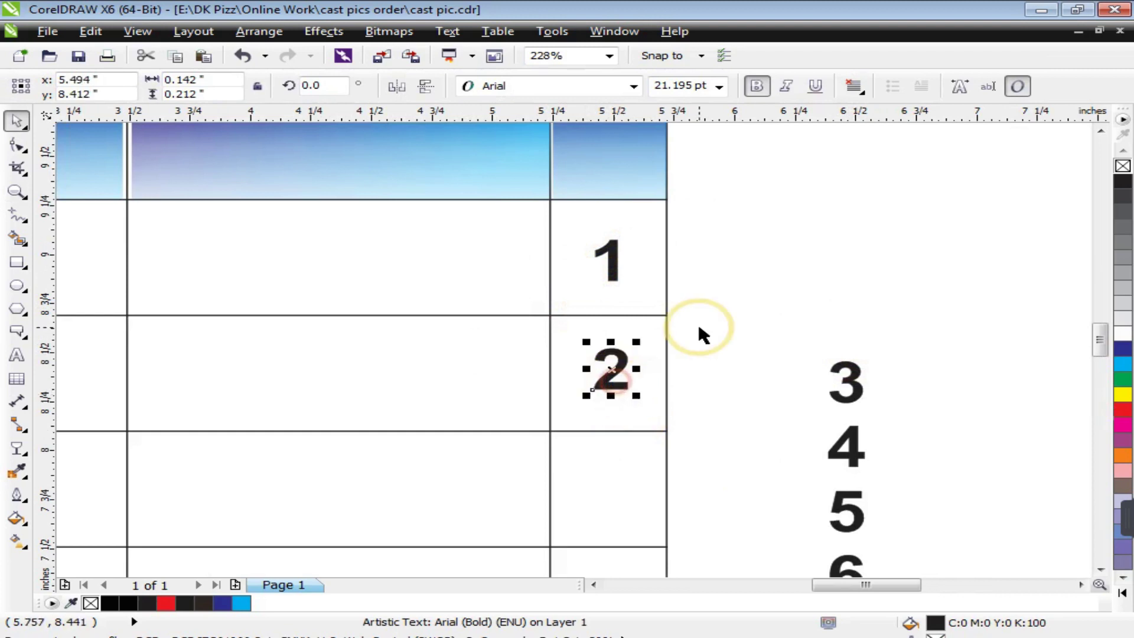
Move the numbers 3 to 8 one by one into the next six cells of the last column
scroll(703, 329, "down", 4)
key("z")
left_click_drag(792, 234, 592, 487)
left_click_drag(676, 177, 558, 234)
left_click_drag(671, 228, 561, 296)
left_click_drag(676, 240, 565, 348)
left_click_drag(676, 273, 561, 404)
left_click_drag(676, 304, 560, 458)
left_click_drag(676, 342, 561, 515)
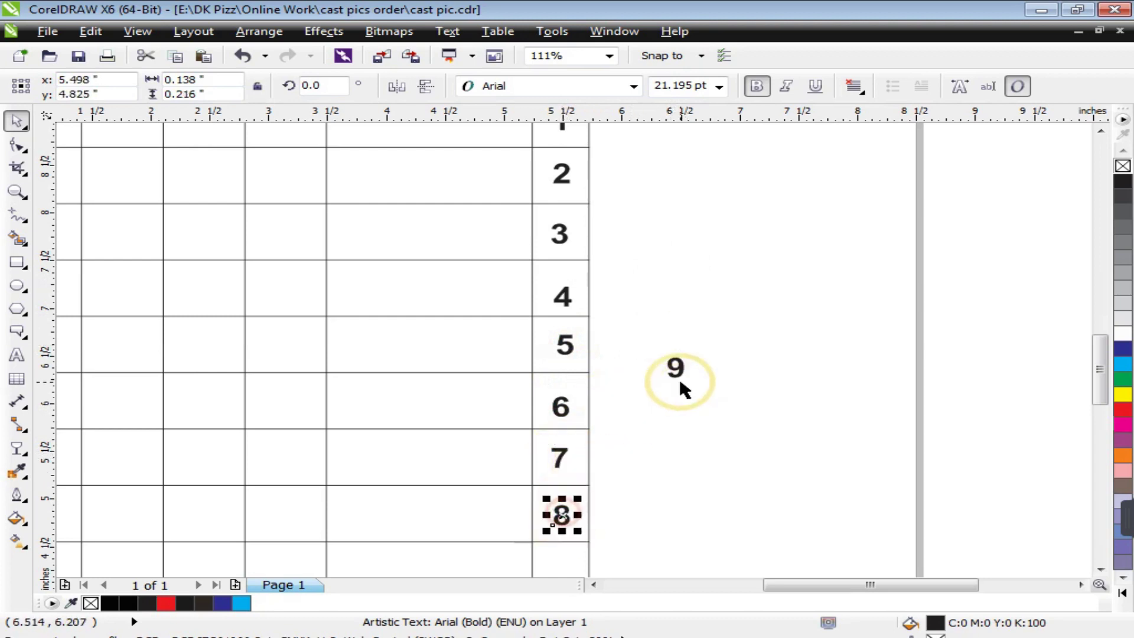
Move the number 9 into the bottom cell of the last column
key("z")
right_click(726, 314)
left_click_drag(726, 313, 592, 496)
key("space")
left_click_drag(653, 202, 515, 432)
left_click(615, 329)
scroll(620, 295, "down", 1)
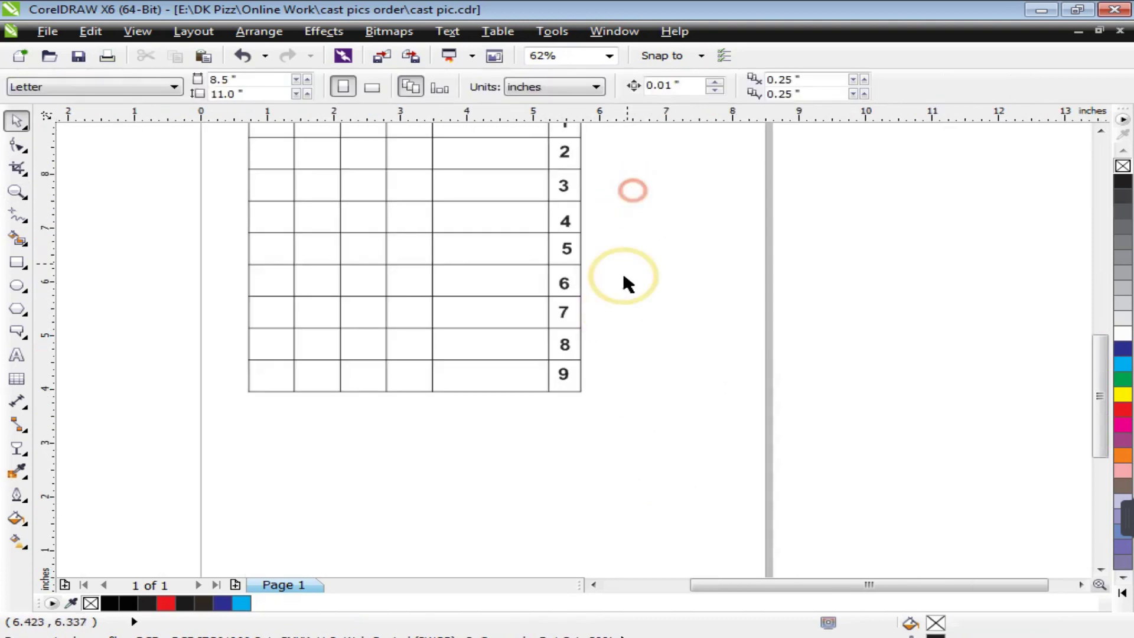
Align the numbers 1 to 9 on a common vertical centre line and nudge them slightly right in the last column
key("z")
right_click(628, 233)
left_click_drag(627, 232, 539, 395)
key("space")
left_click(680, 202)
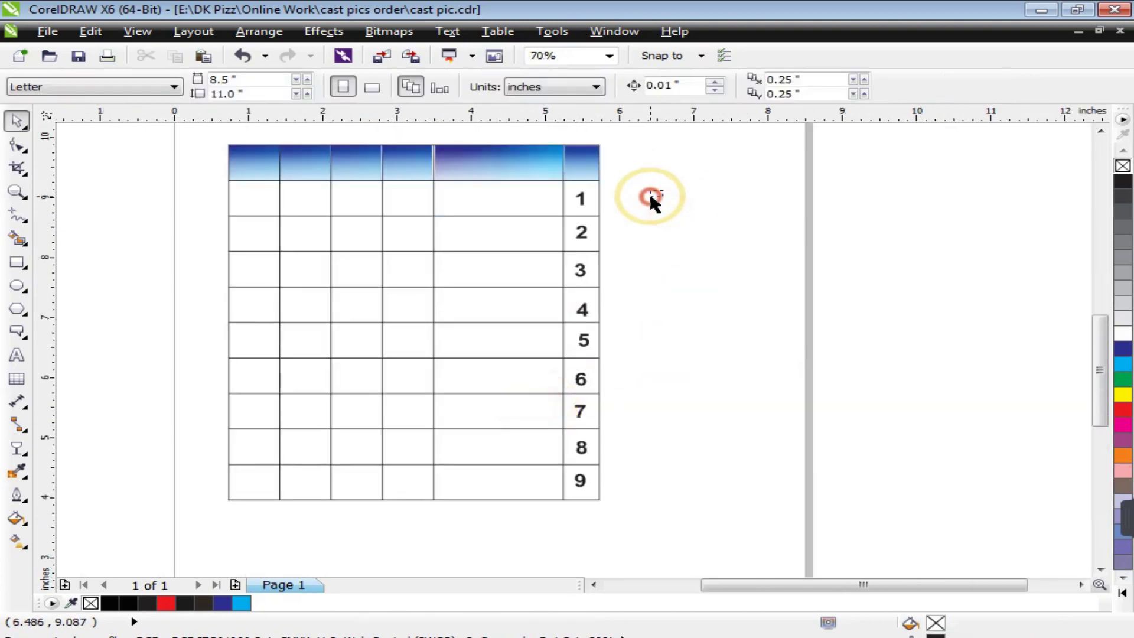
left_click_drag(667, 187, 568, 511)
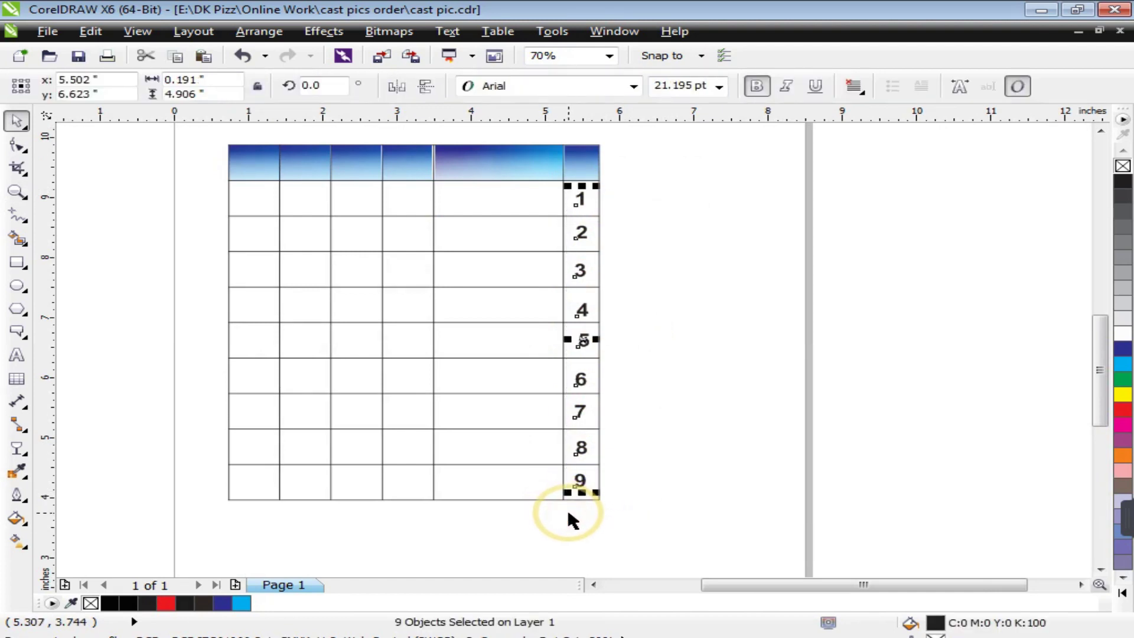
key("c")
key("Right")
key("Right")
left_click(720, 316)
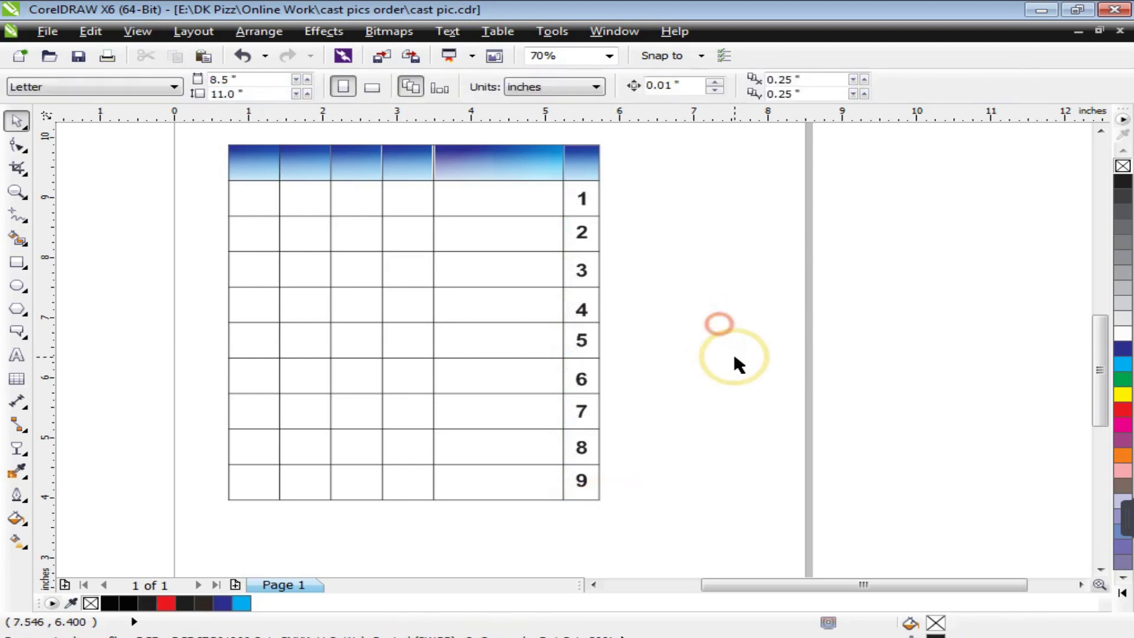